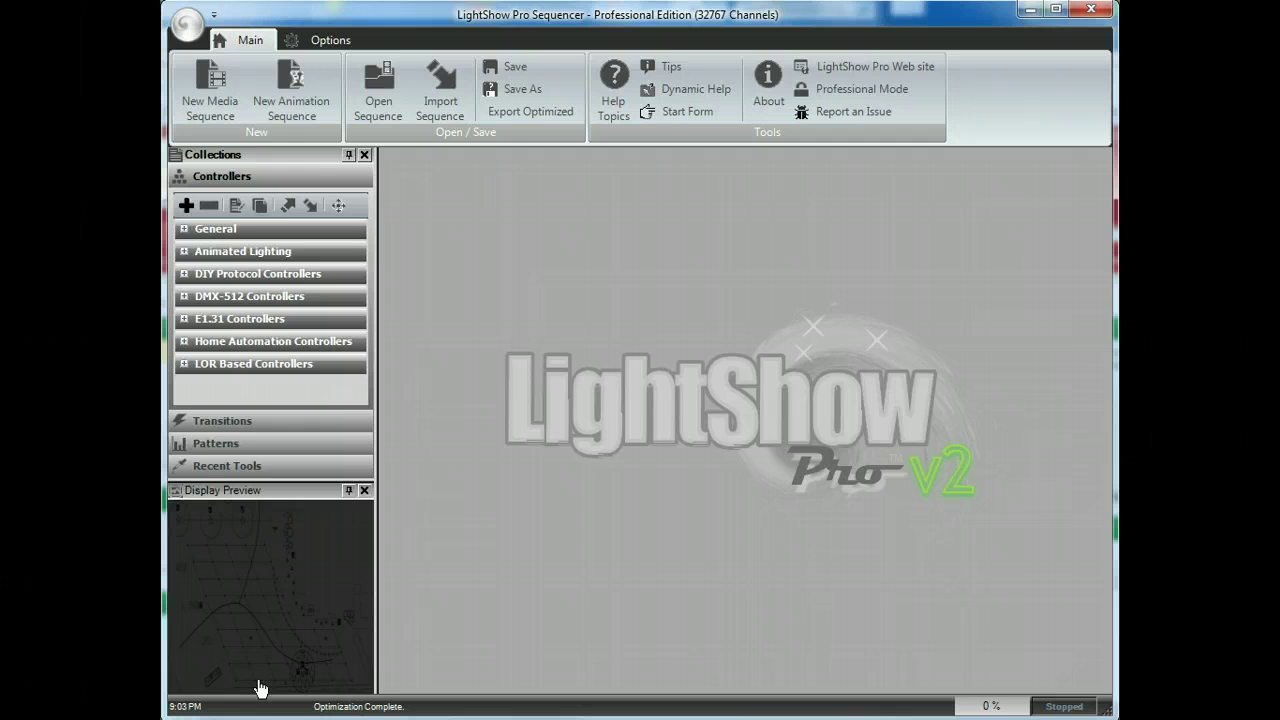
- Start a new media sequence using Time Warp (Robert S).mp3 from the Desktop
left_click(206, 98)
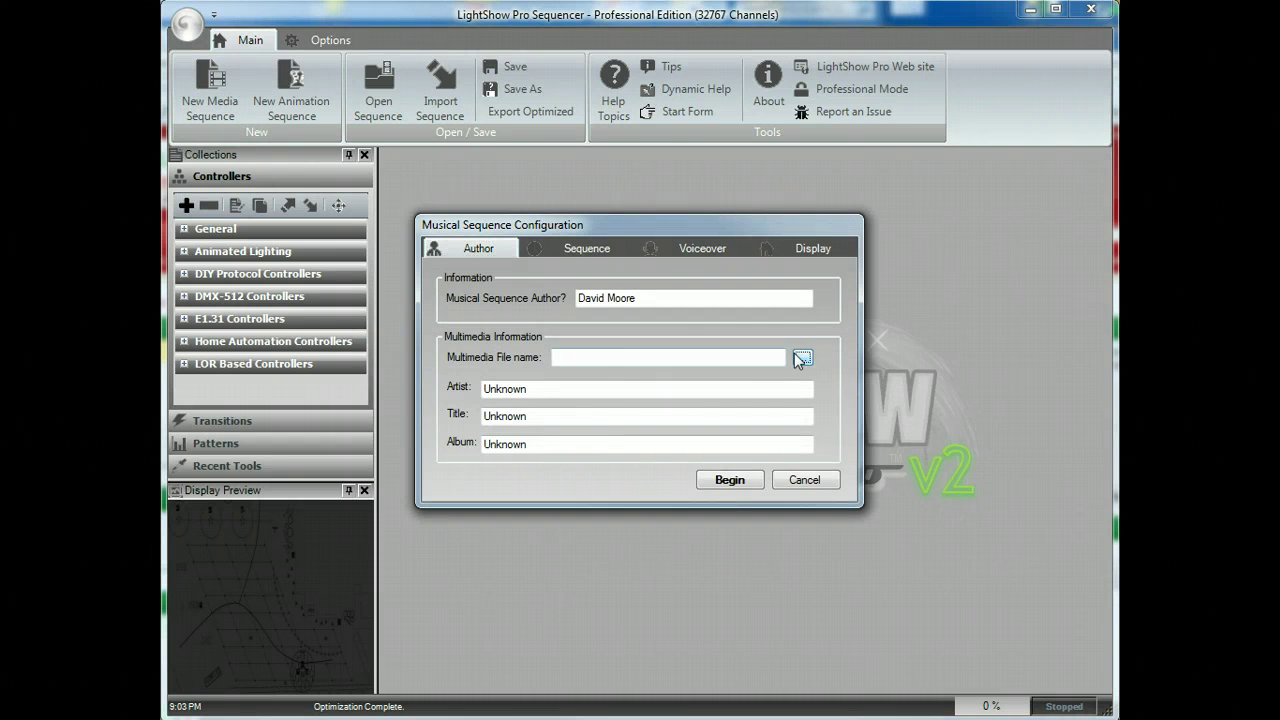
left_click(802, 358)
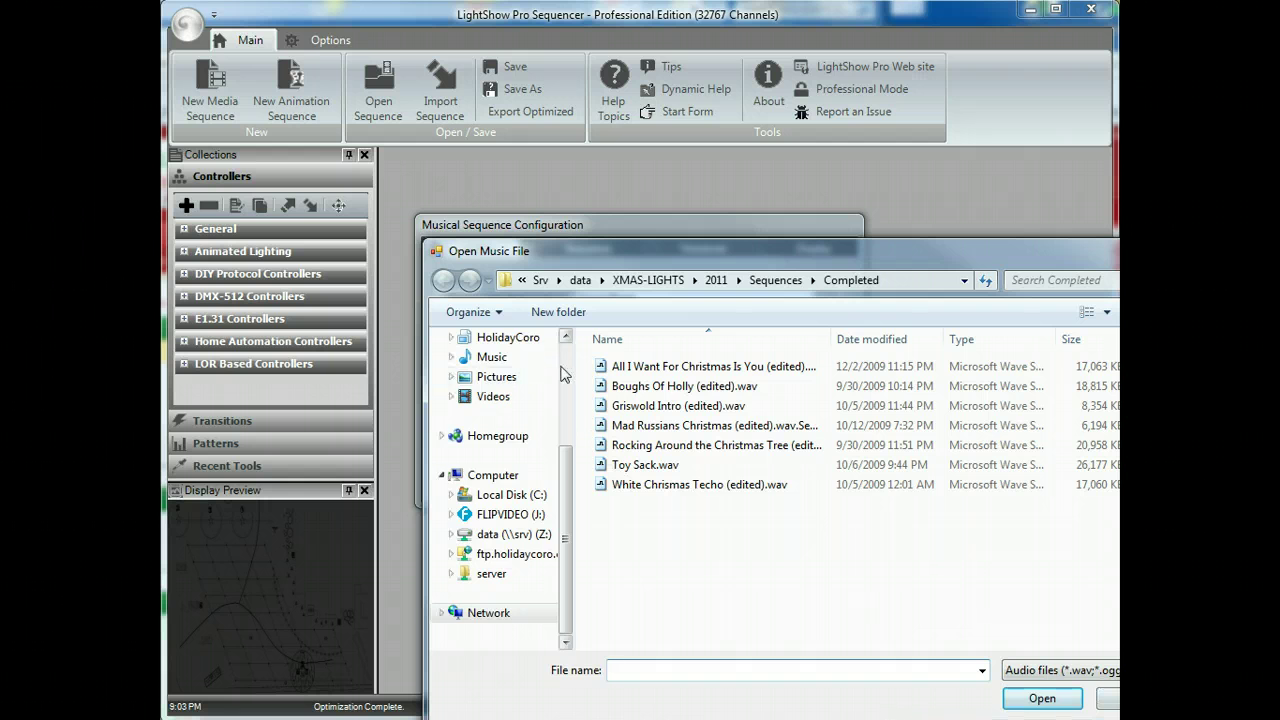
scroll(497, 367, "up", 3)
left_click(497, 367)
double_click(850, 565)
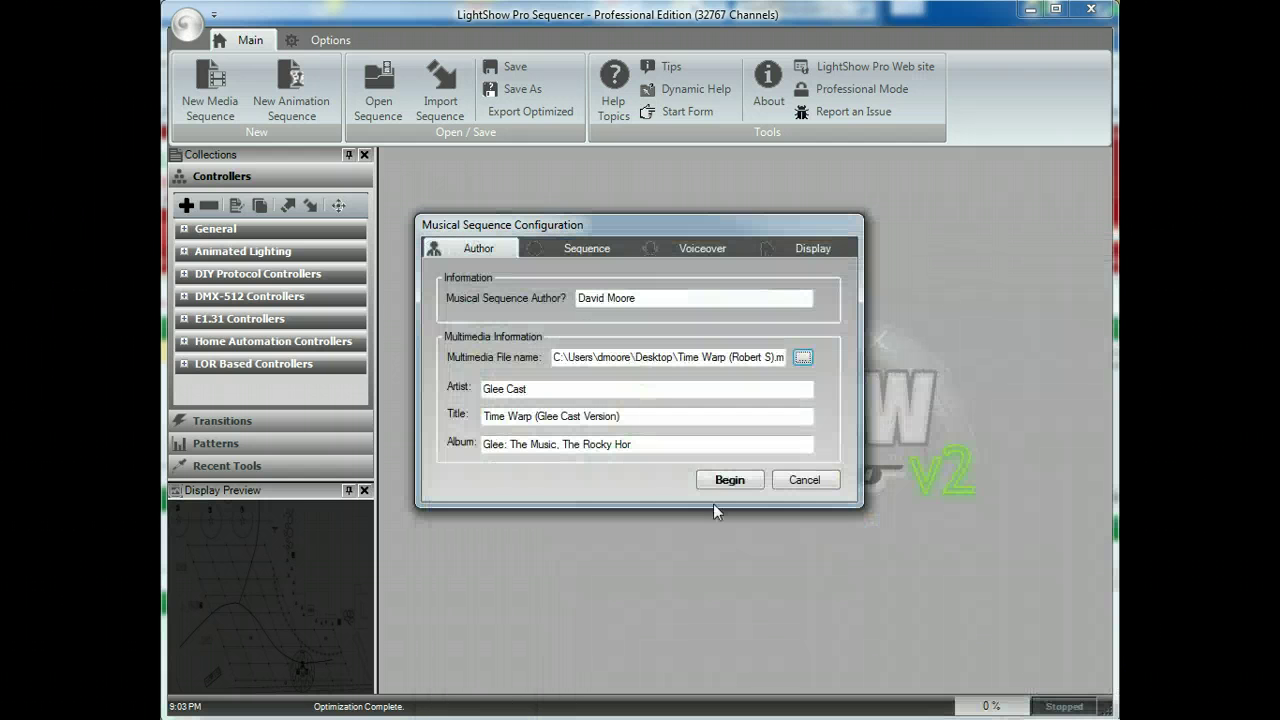
- Keep the default controller template and finish the sequence setup wizard
left_click(568, 244)
left_click_drag(651, 308, 843, 307)
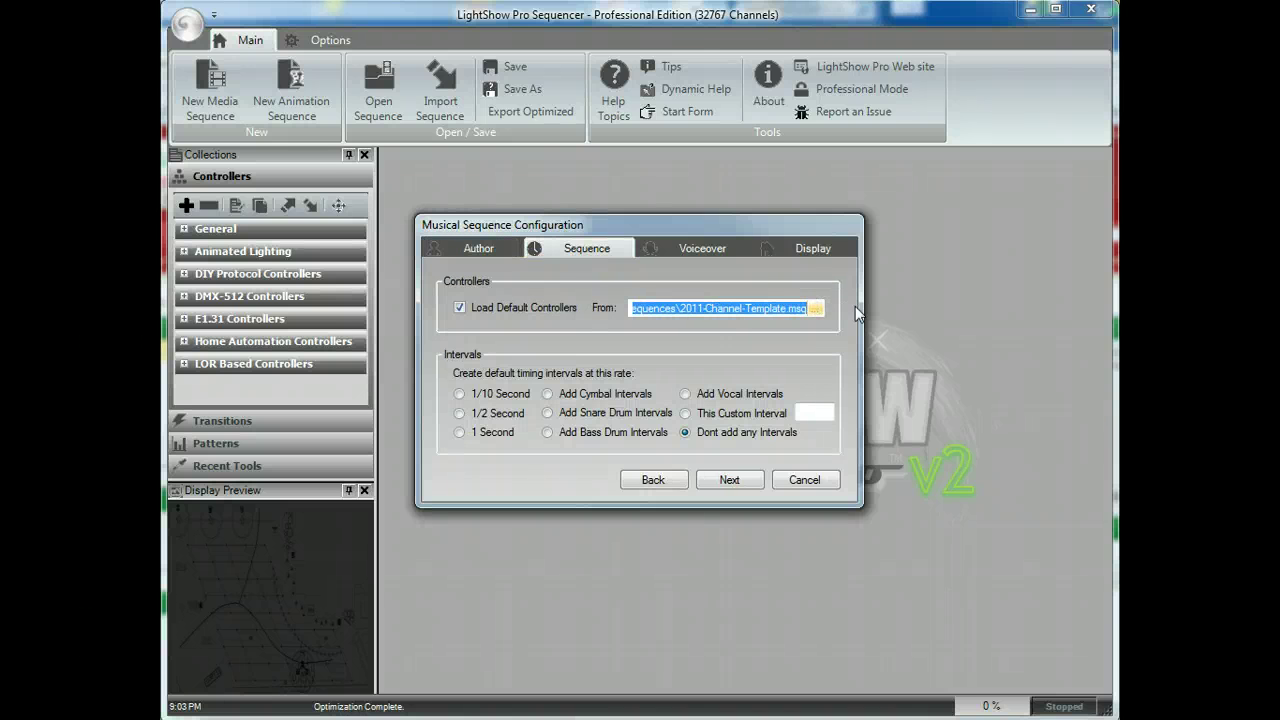
left_click(721, 483)
left_click(721, 483)
left_click(721, 483)
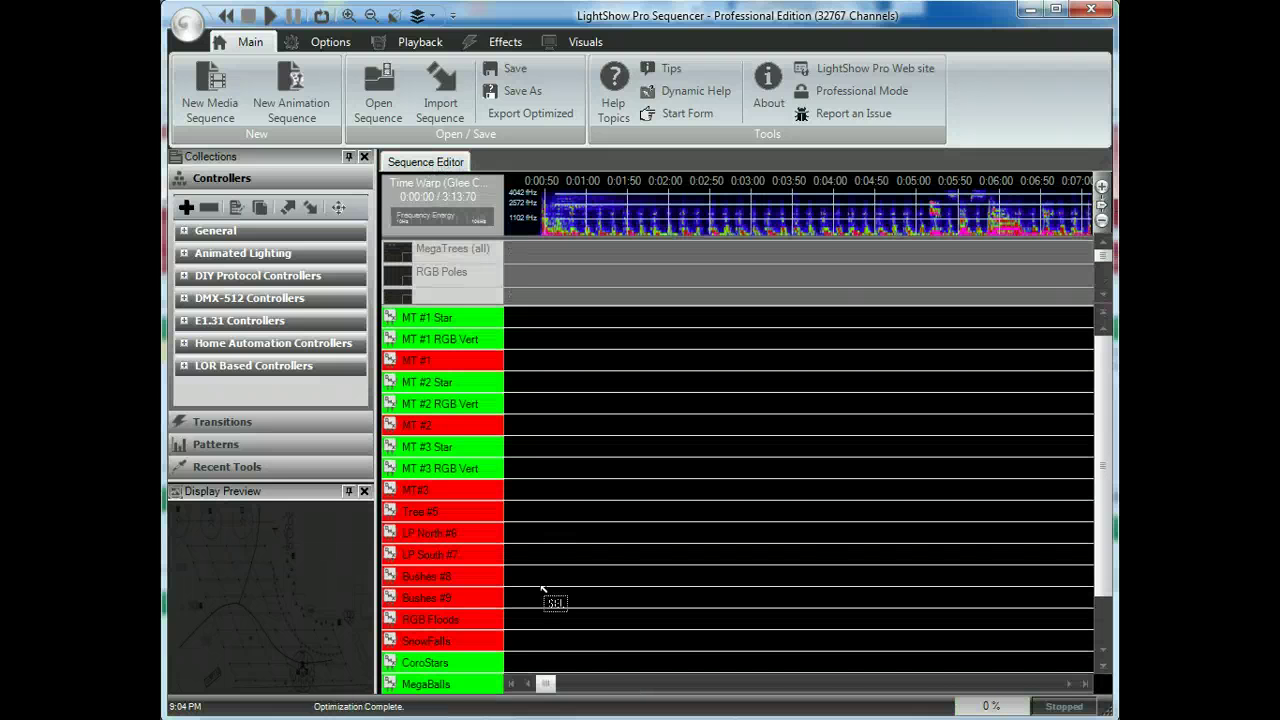
- Scroll the Time Warp timeline, expanding then collapsing MT #1 RGB Vert's sub-channels
mouse_move(545, 686)
left_mouse_down()
mouse_move(1023, 686)
mouse_move(560, 686)
left_mouse_up()
left_click(390, 338)
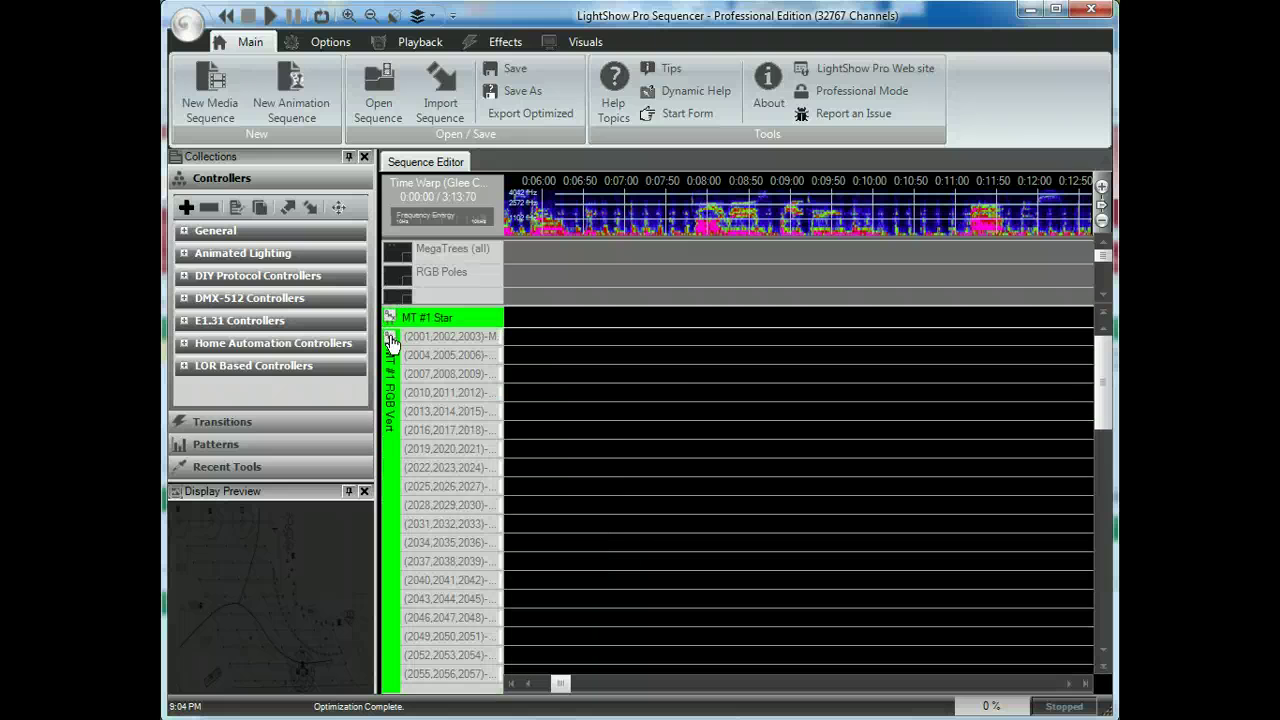
scroll(450, 510, "down", 3)
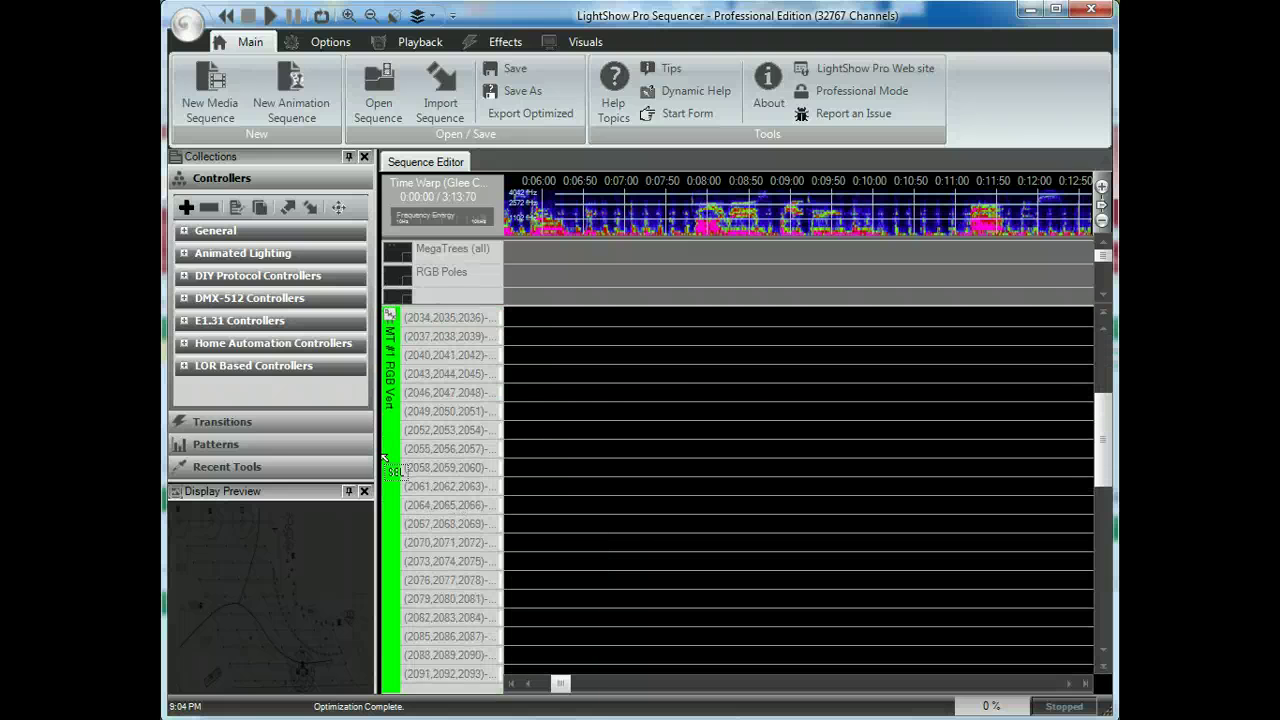
left_click(390, 314)
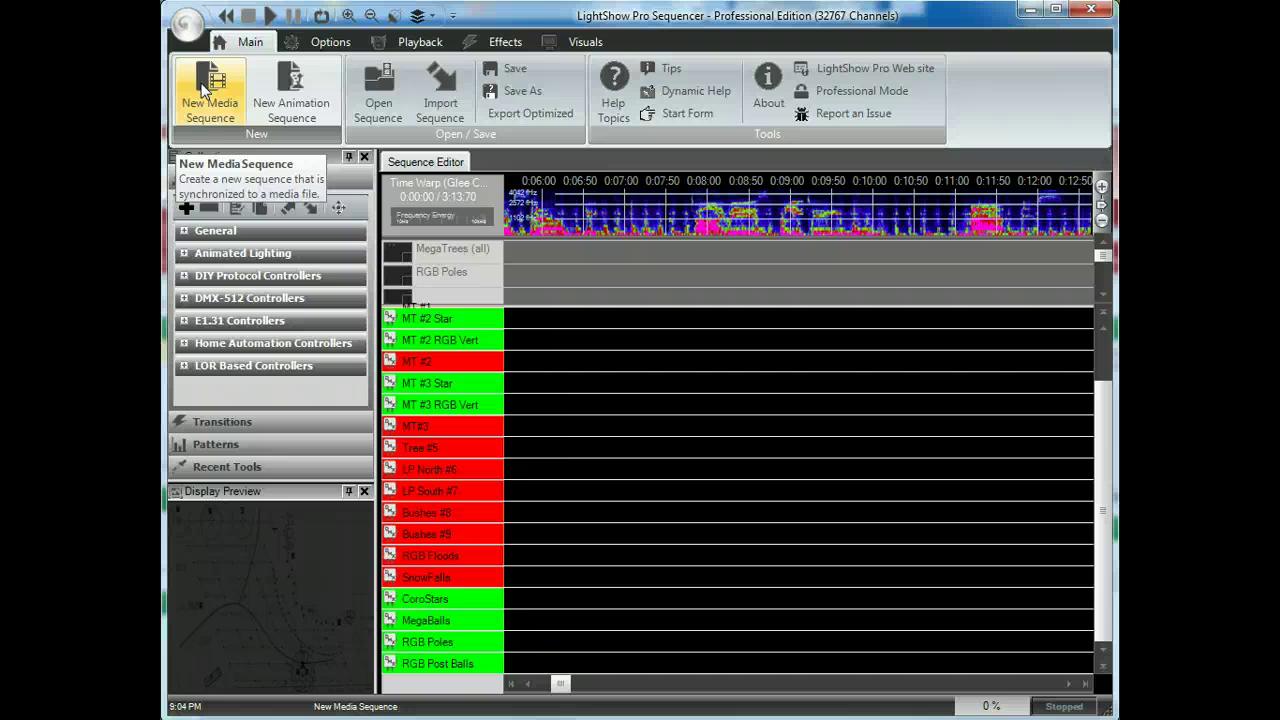
left_click(441, 88)
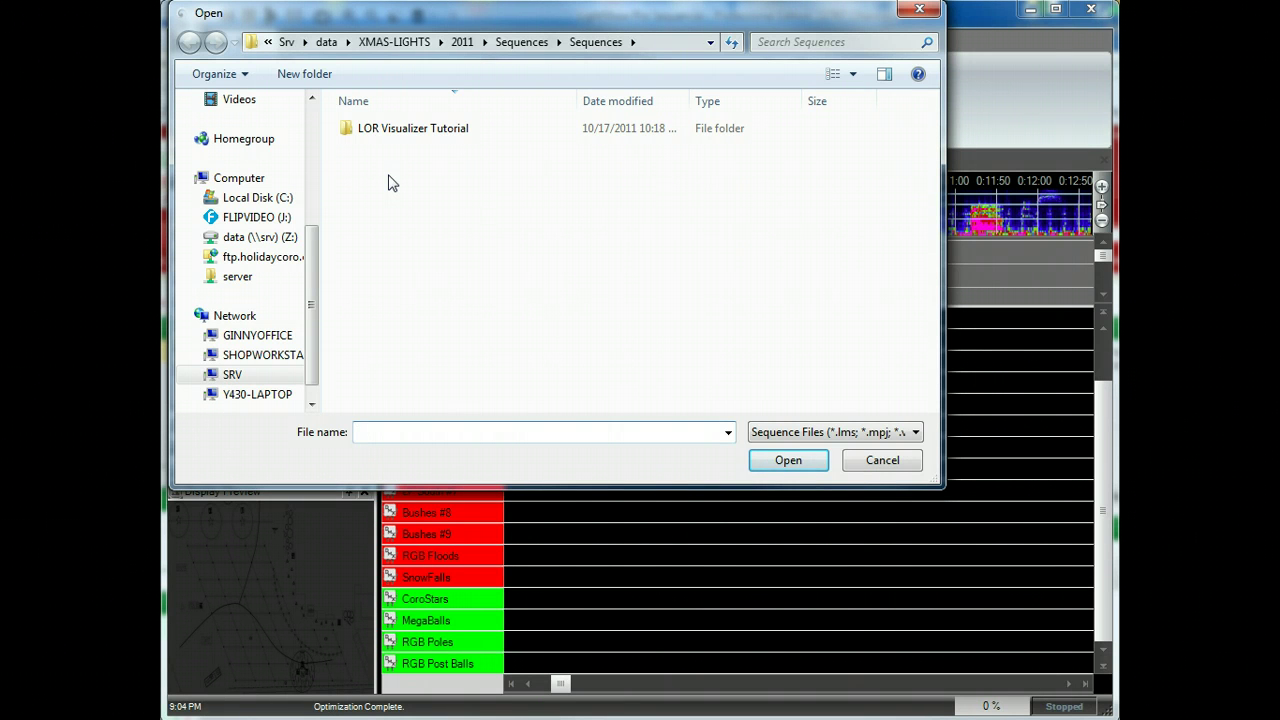
left_click(316, 129)
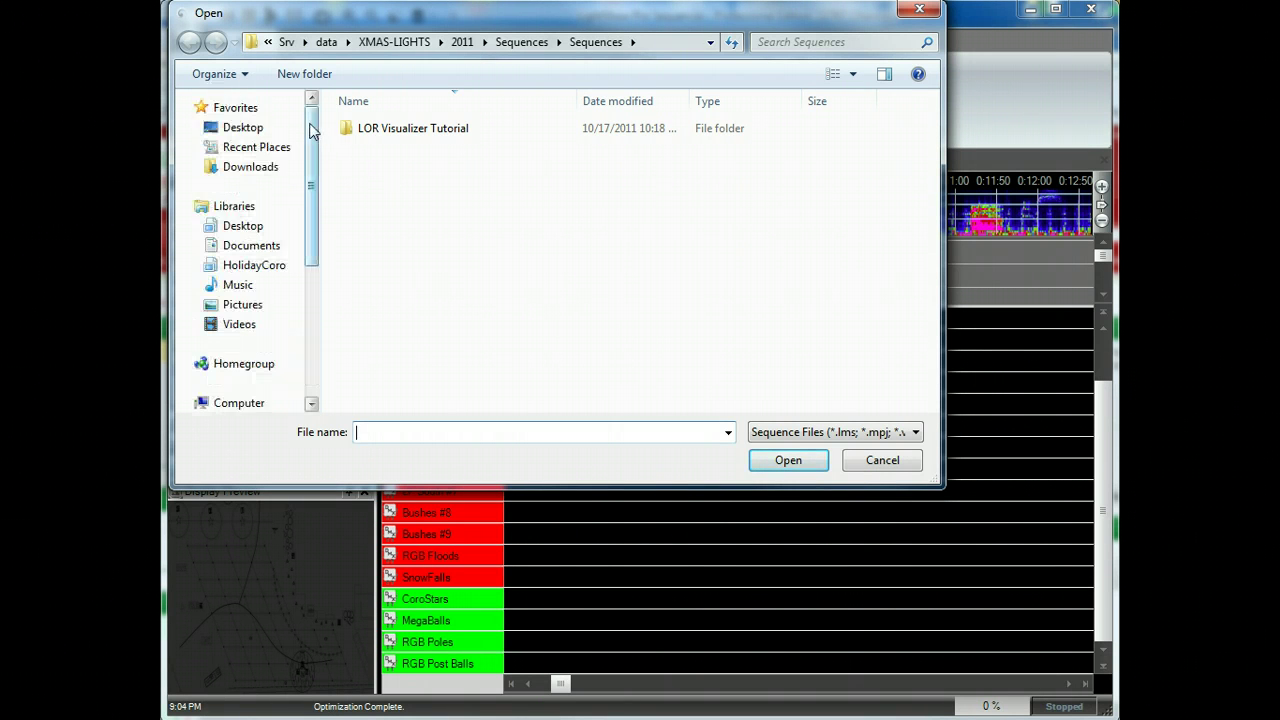
left_click(250, 127)
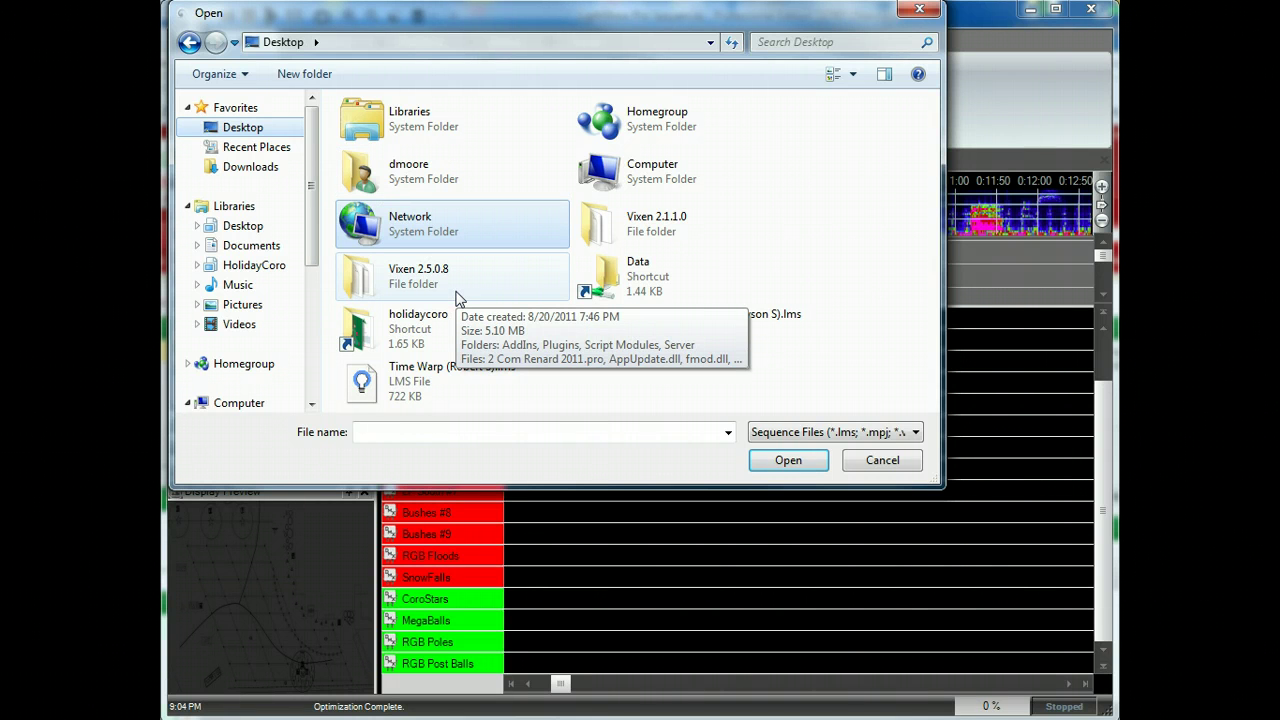
left_click(416, 390)
double_click(416, 387)
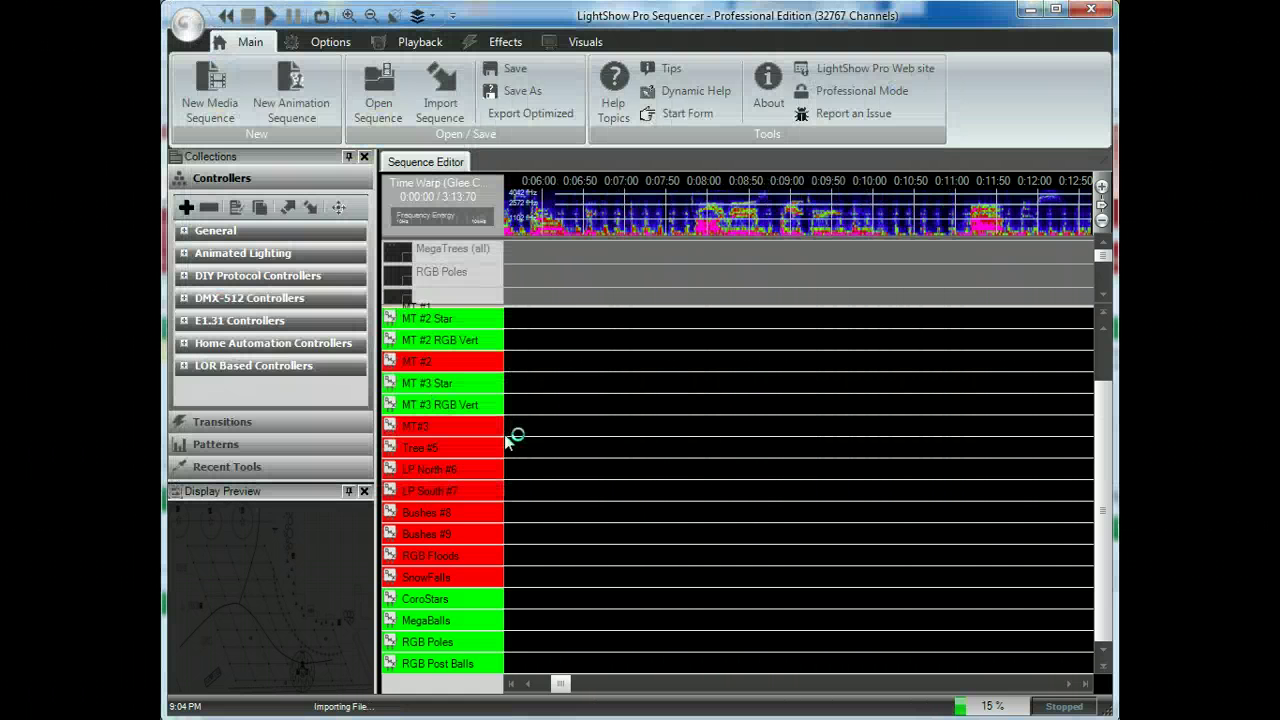
- Relink the missing audio to the Time Warp mp3 on the Desktop
left_click(658, 532)
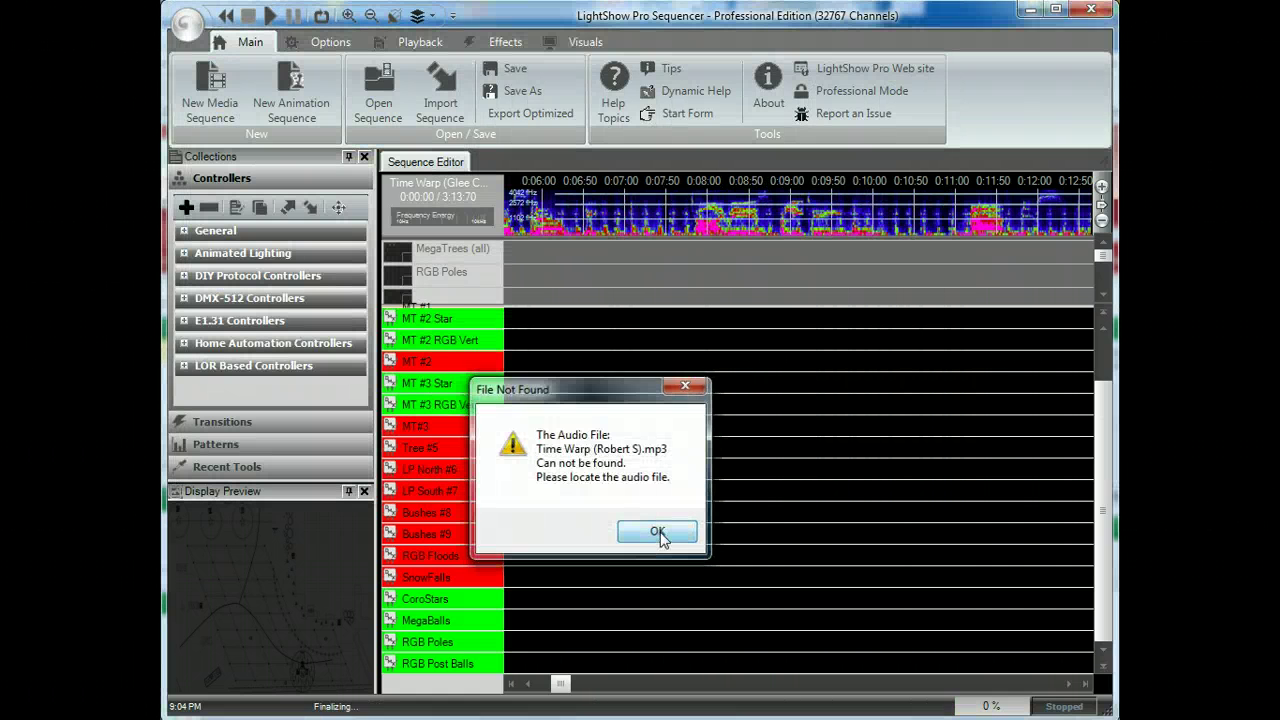
scroll(260, 130, "up", 4)
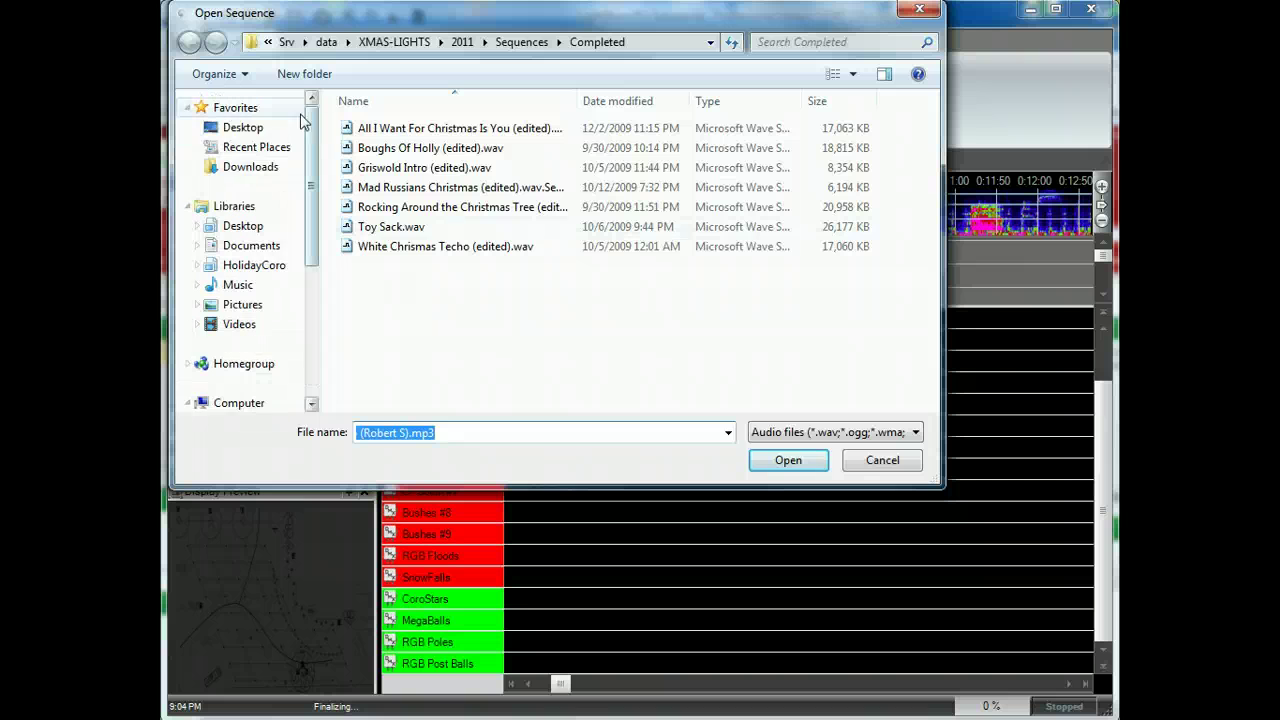
left_click(245, 128)
double_click(632, 338)
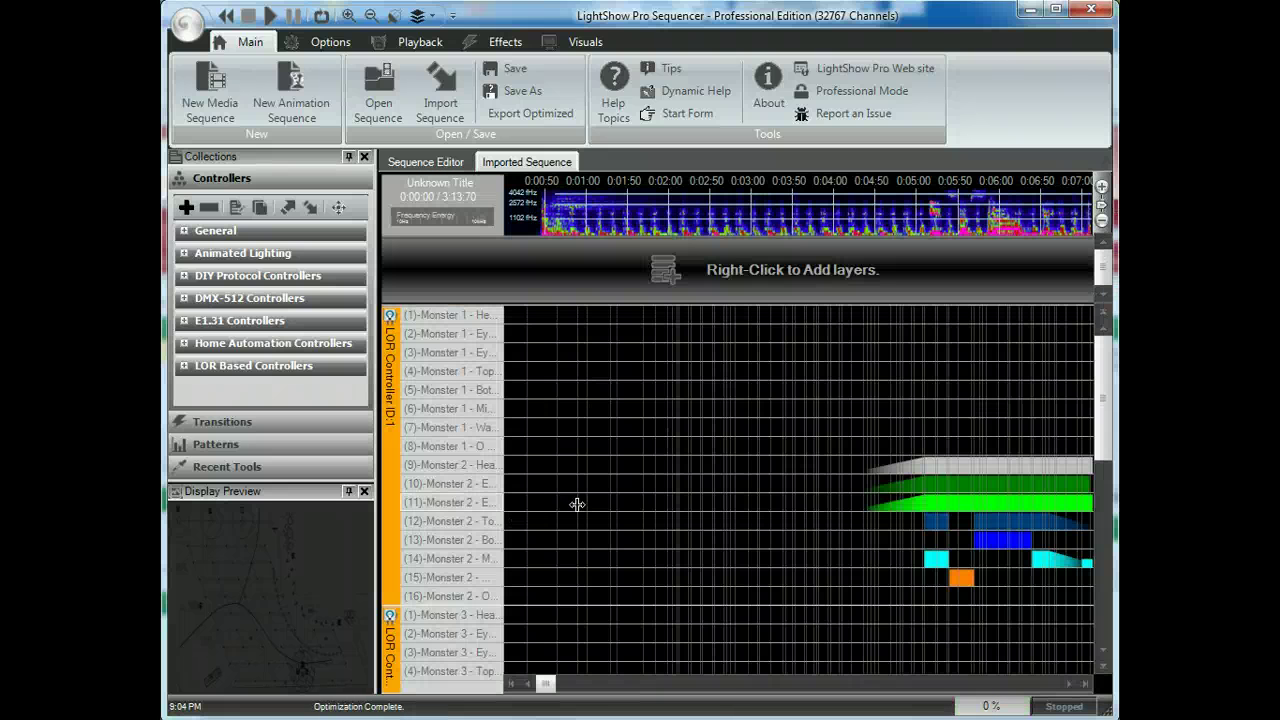
- Collapse the LOR Controller ID:1–3 groups, then re-expand ID:1 and ID:2
left_click(390, 316)
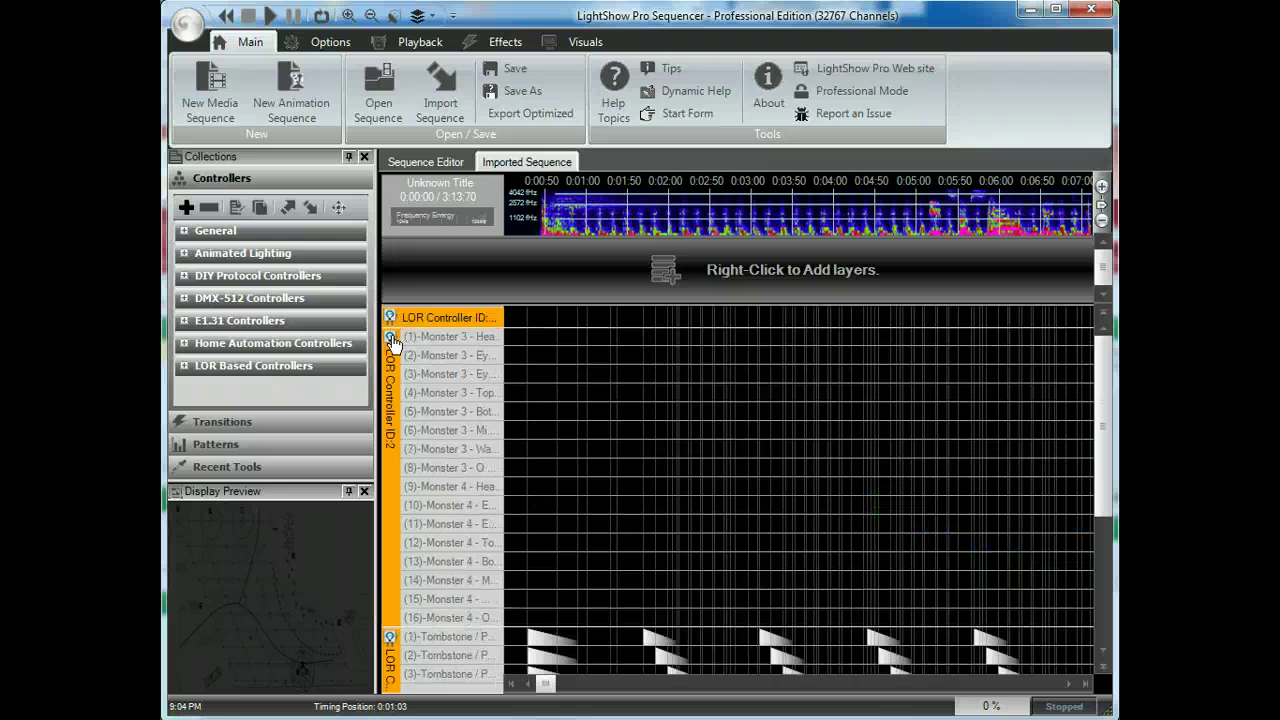
left_click(390, 337)
left_click(390, 359)
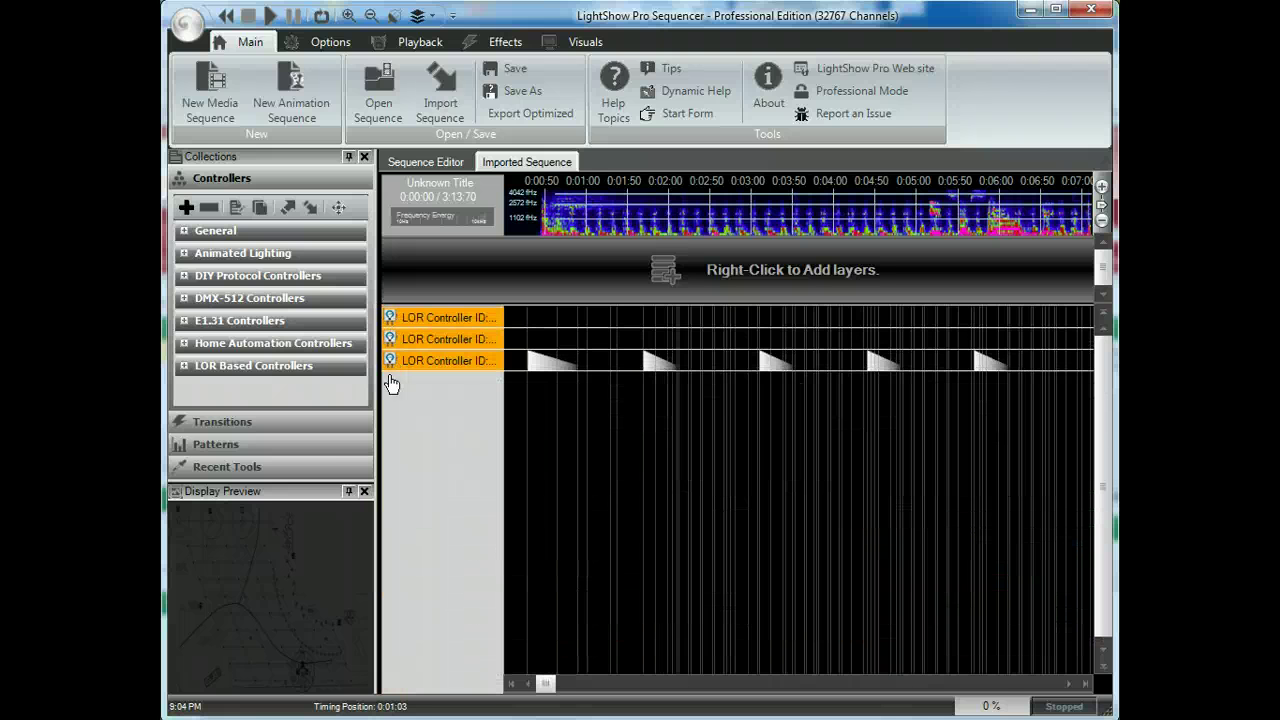
left_click(390, 317)
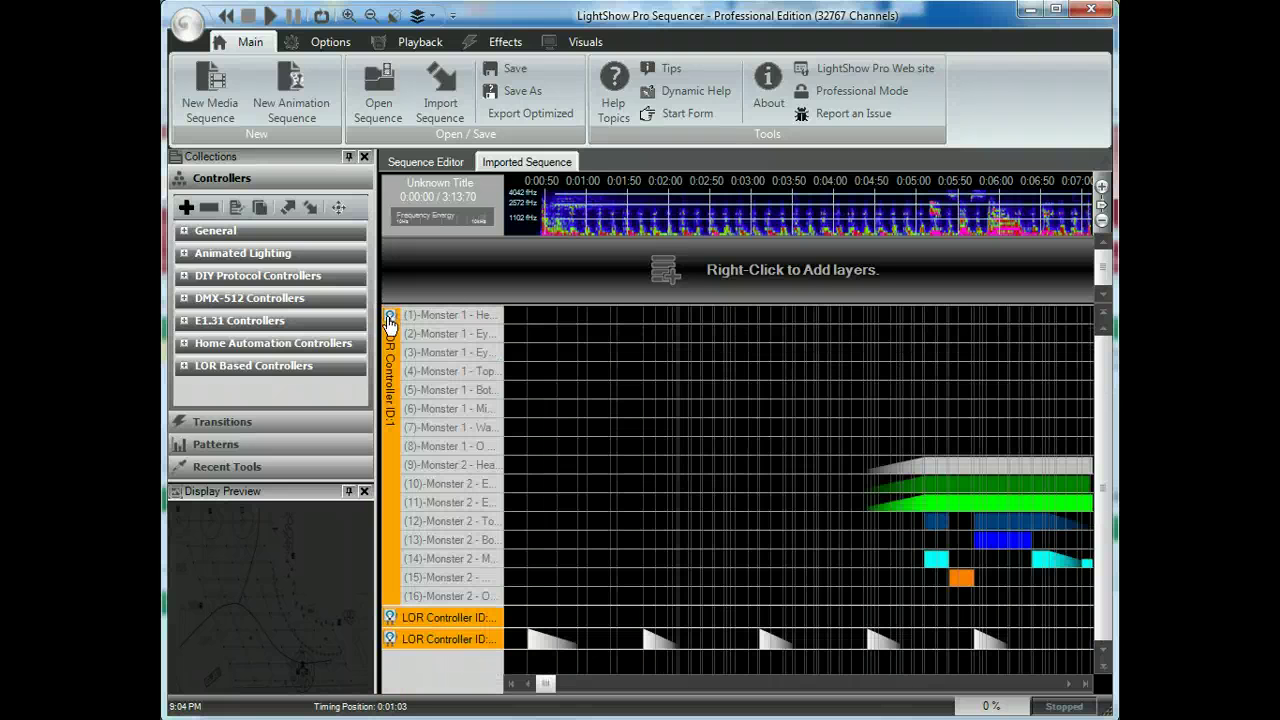
left_click(390, 615)
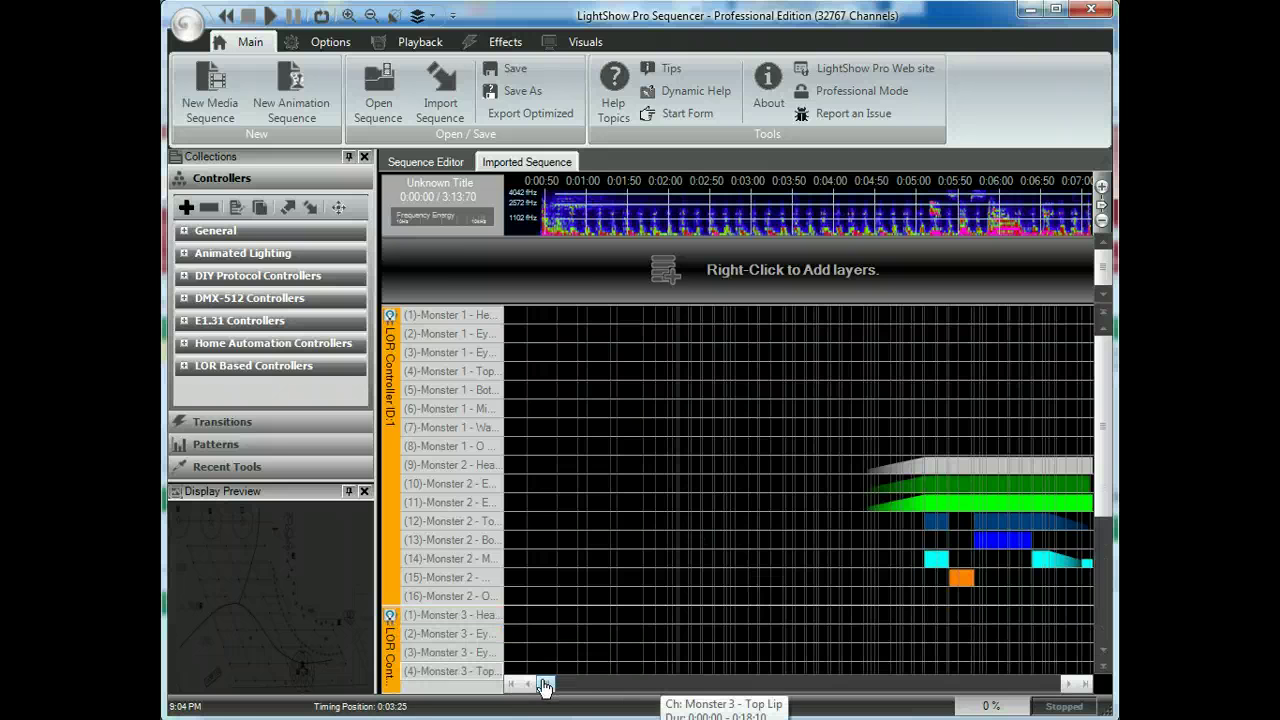
- Select the Monster 2 channel effects from the timeline start and copy them
left_click_drag(545, 685, 548, 684)
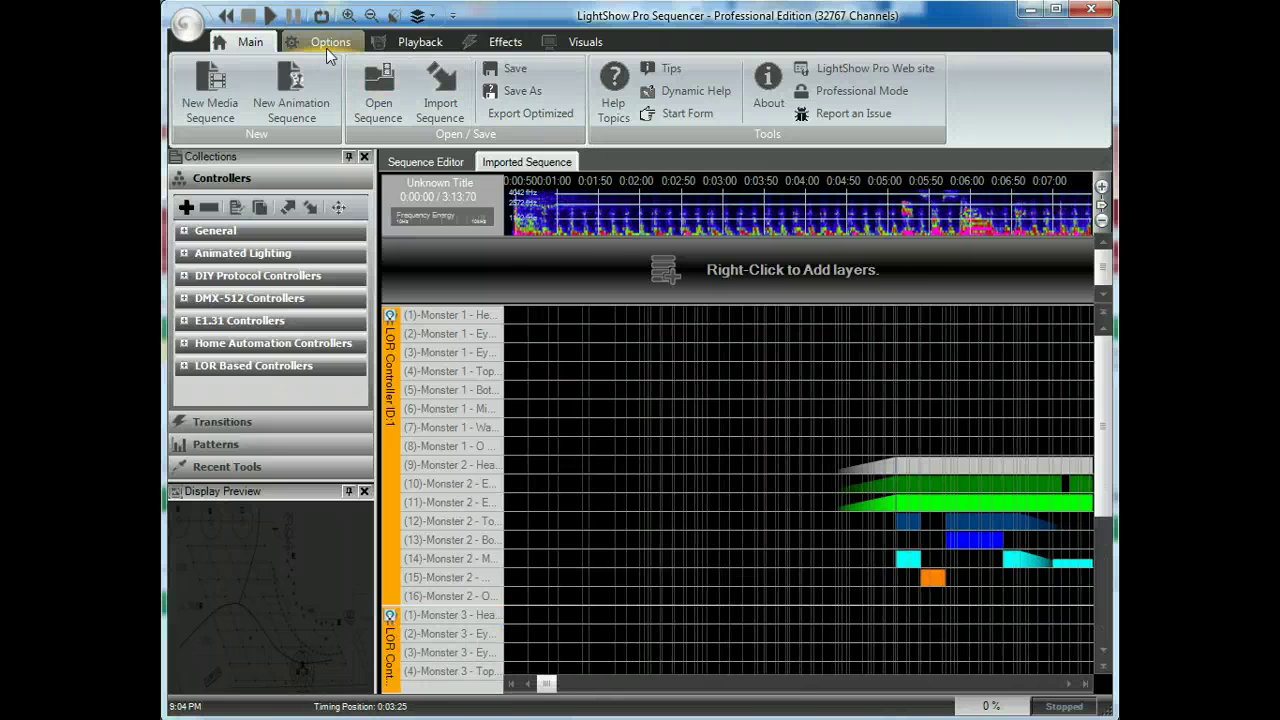
left_click(532, 685)
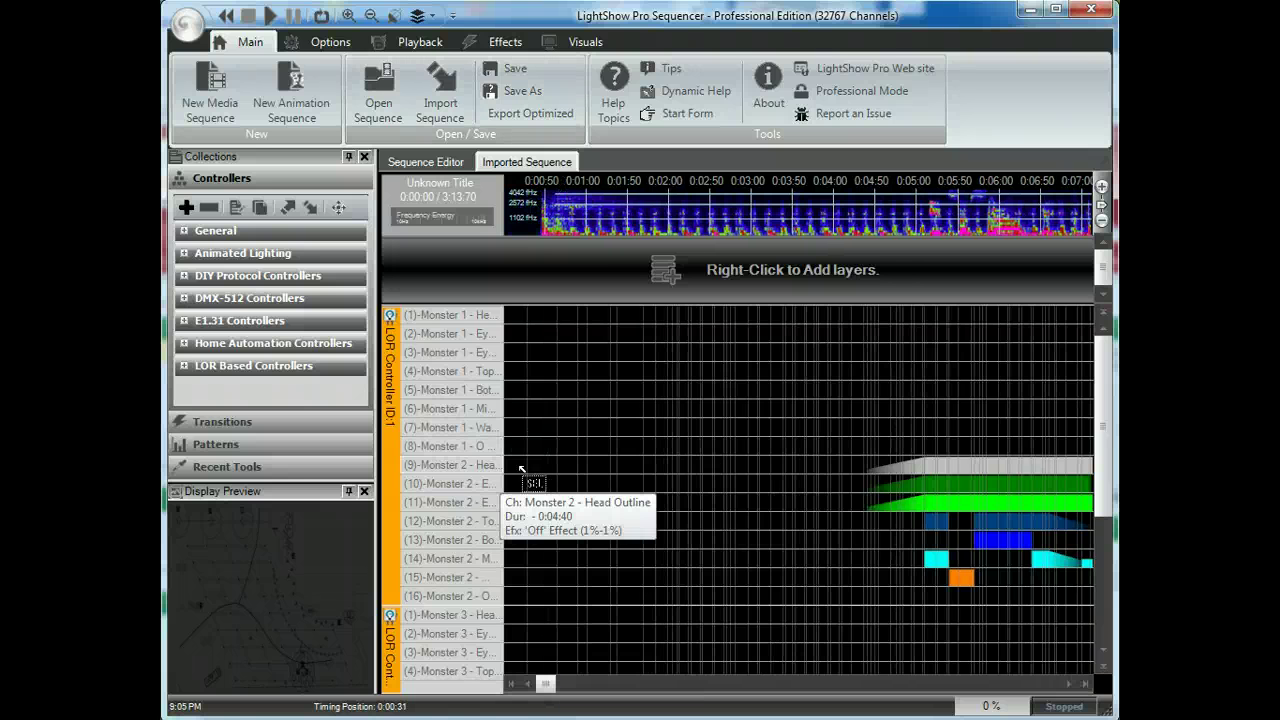
left_click_drag(517, 468, 1092, 590)
right_click(846, 526)
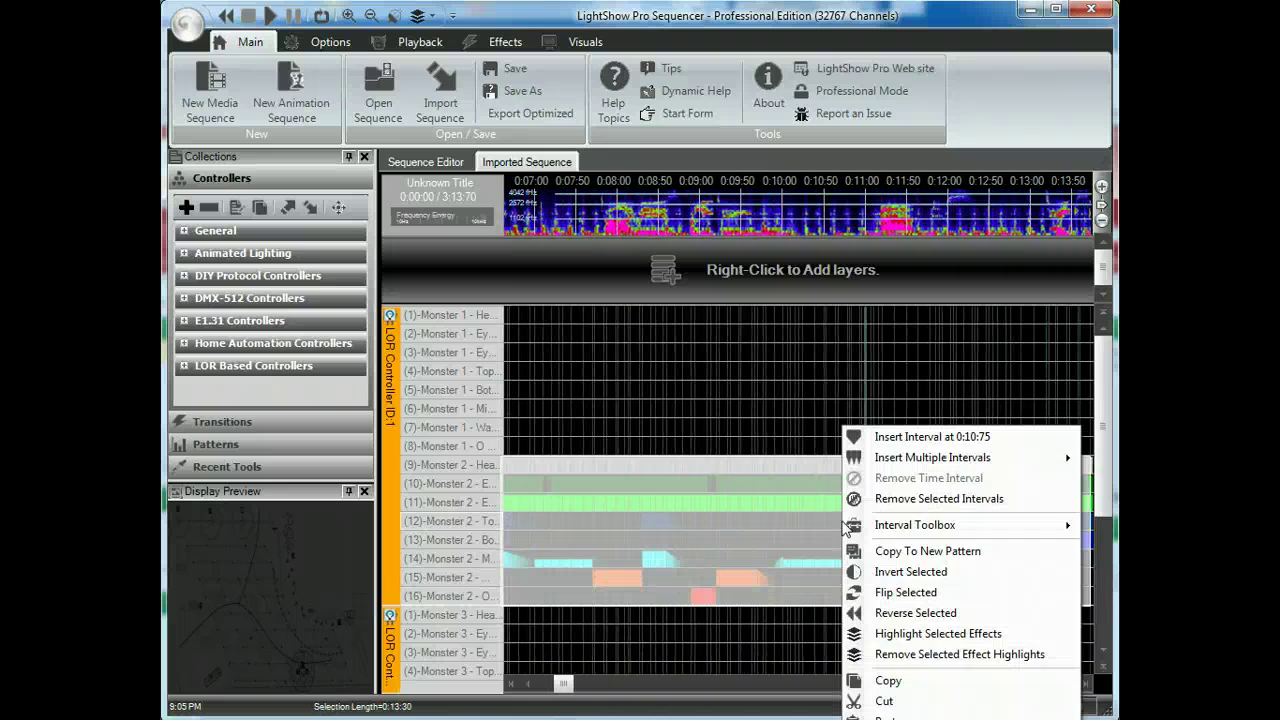
left_click(900, 681)
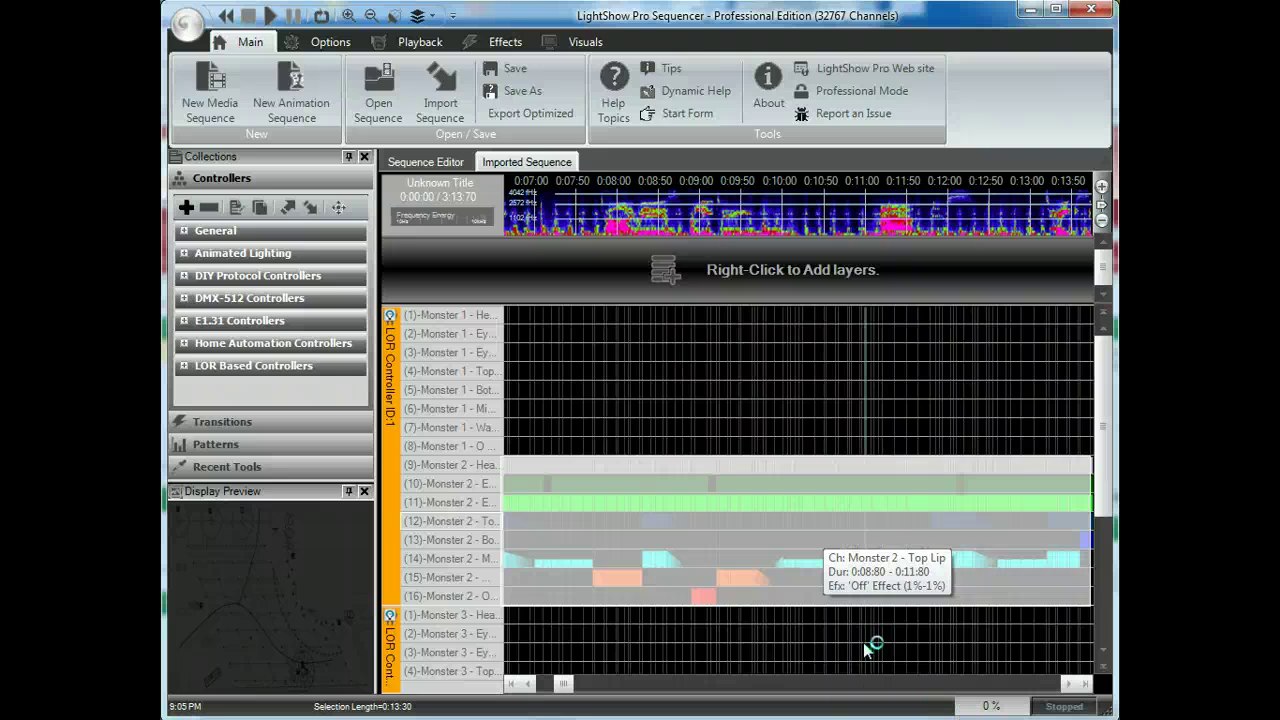
- Return to the new Time Warp sequence and check MT #3's and MT #3 RGB Vert's sub-channels
left_click(426, 161)
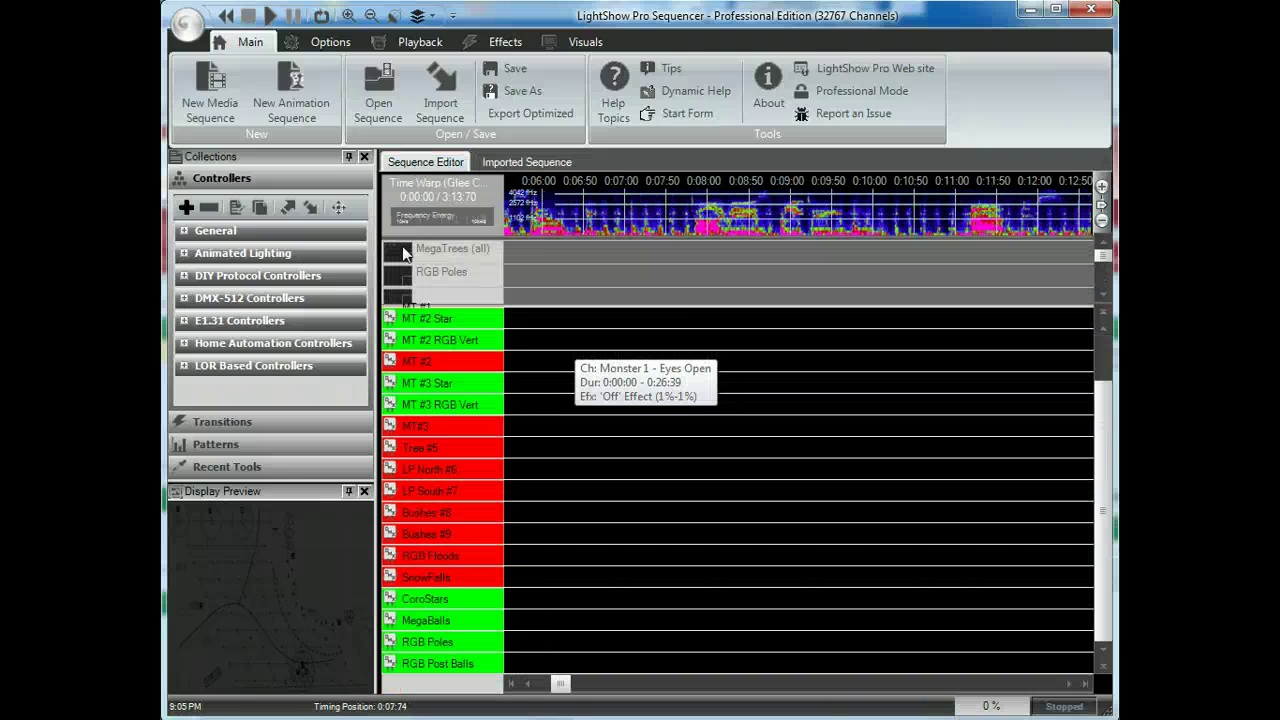
left_click(390, 427)
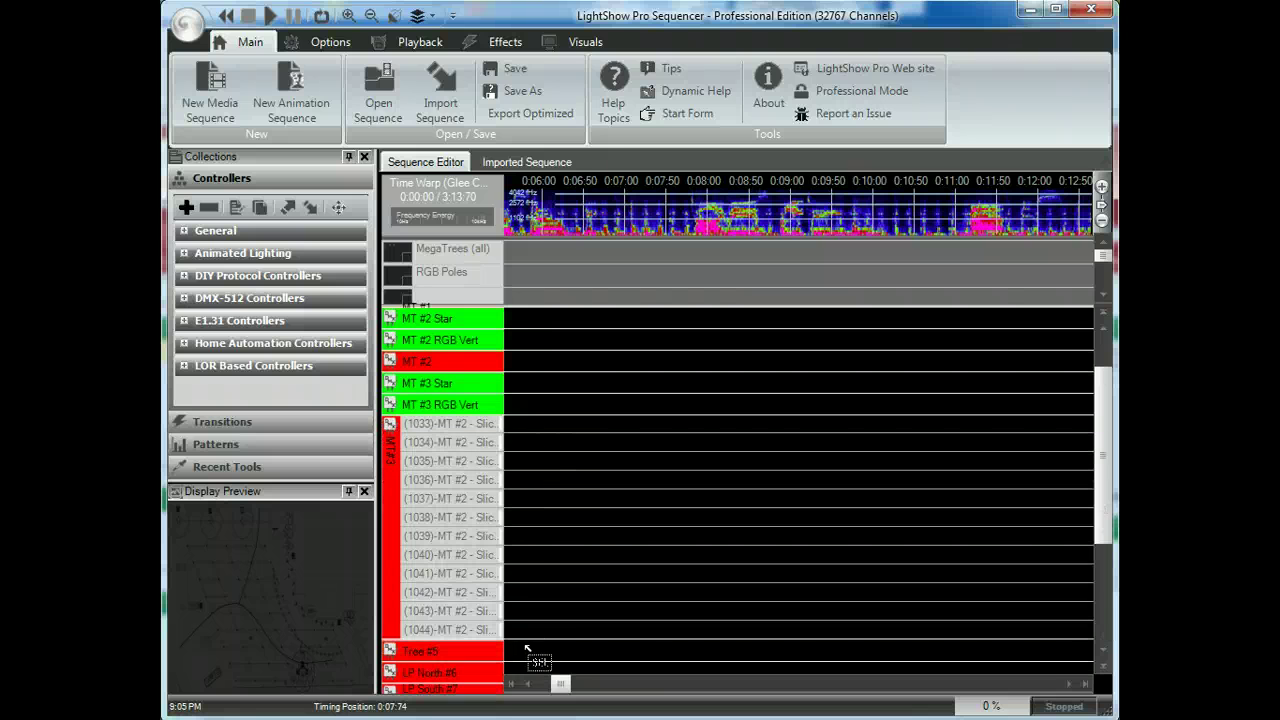
left_click(391, 425)
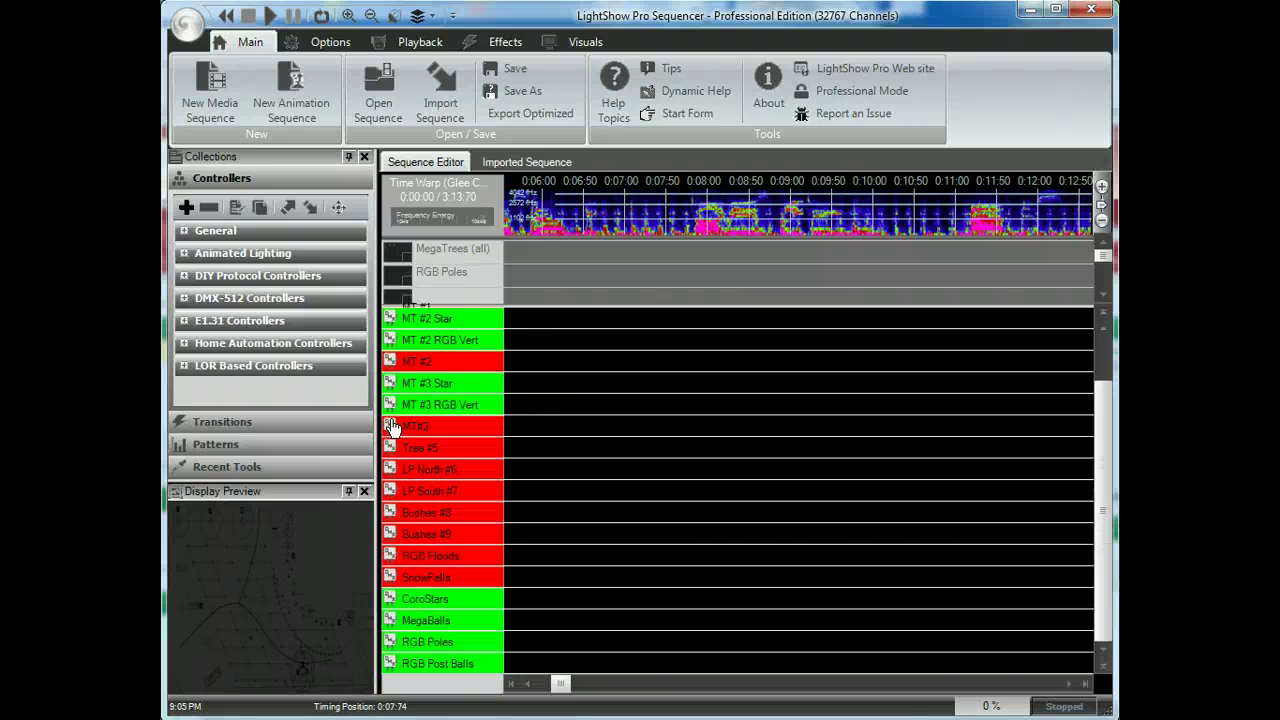
left_click(390, 404)
left_click(390, 404)
- Paste the copied effects onto the MT #3 slice channels with Use Clipboard Timings
left_click(390, 424)
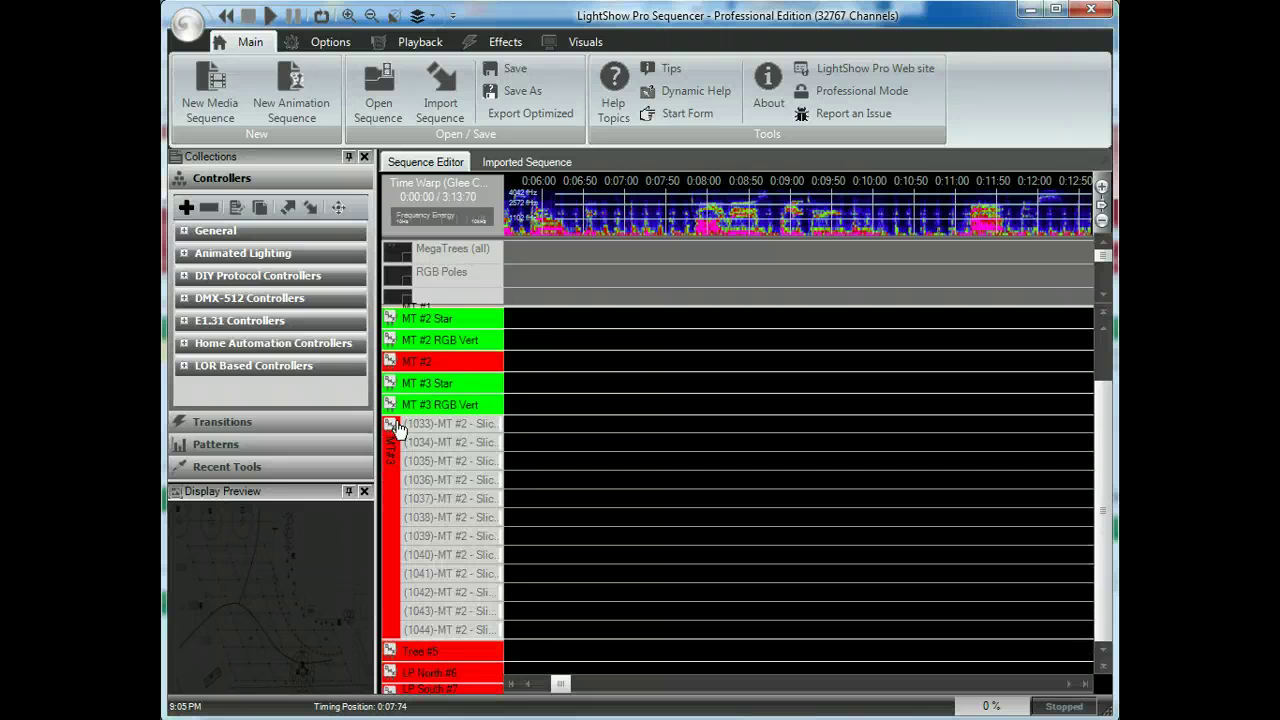
right_click(529, 426)
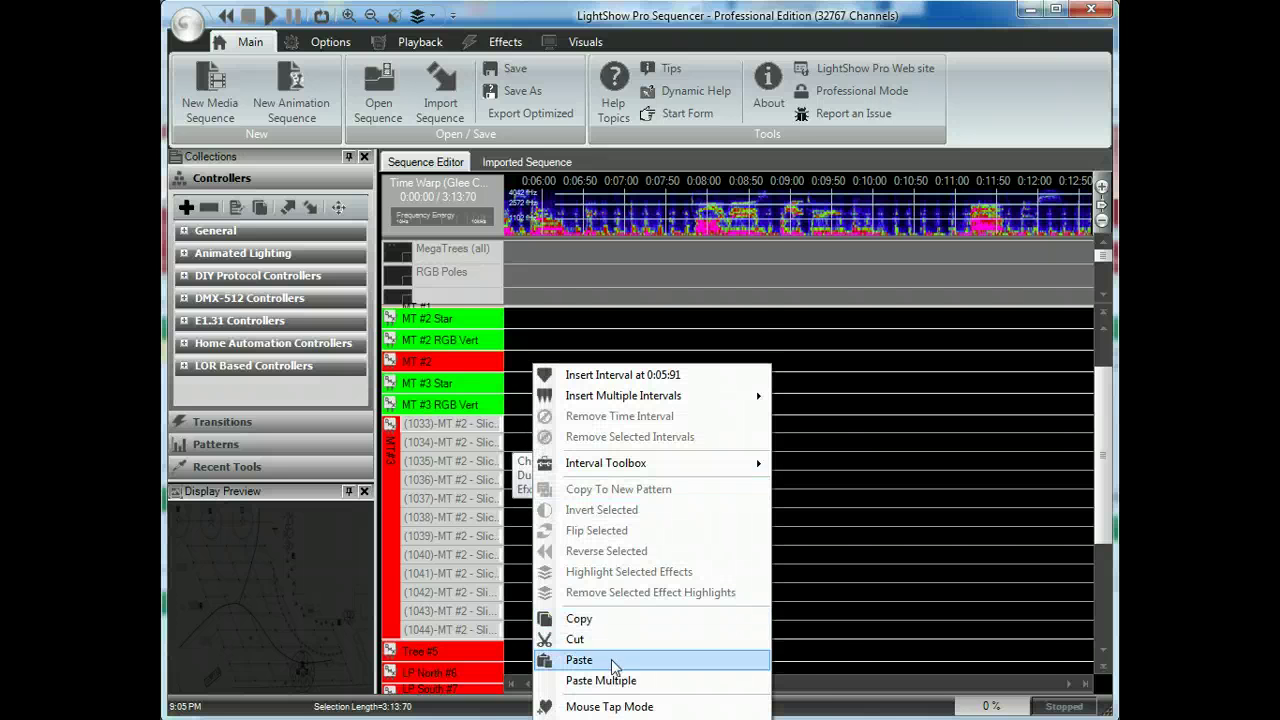
left_click(578, 660)
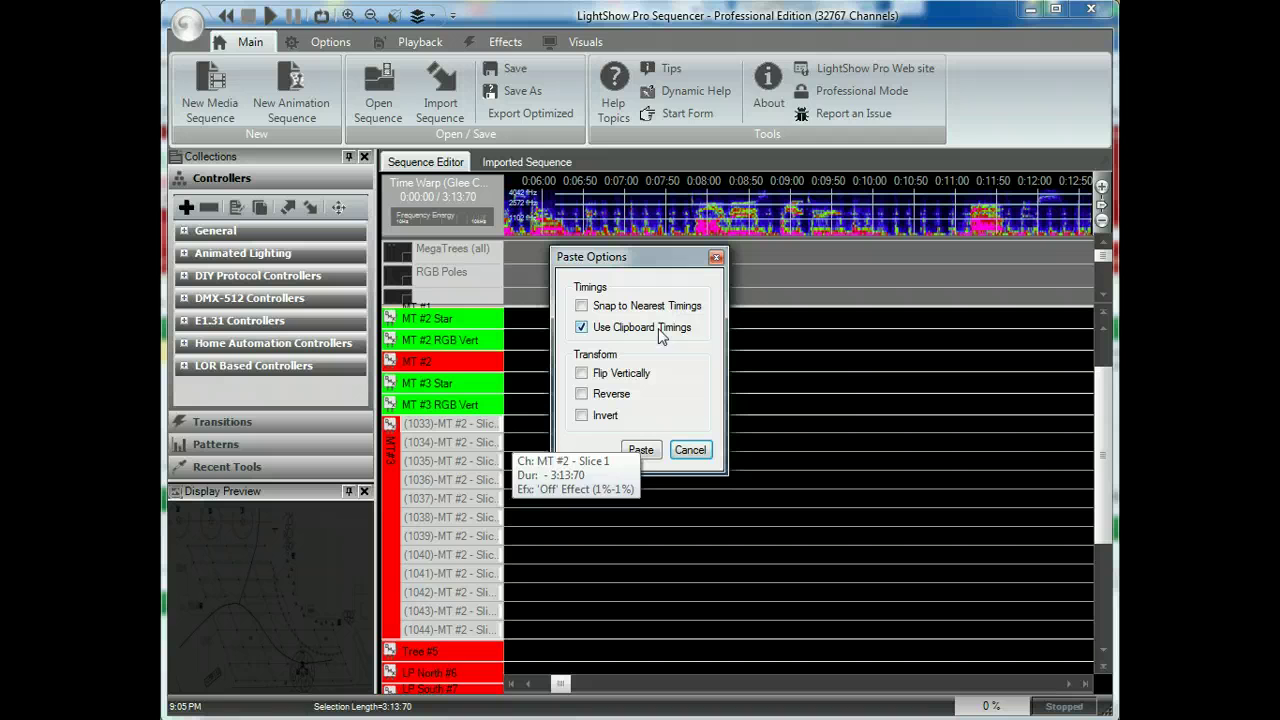
left_click(641, 450)
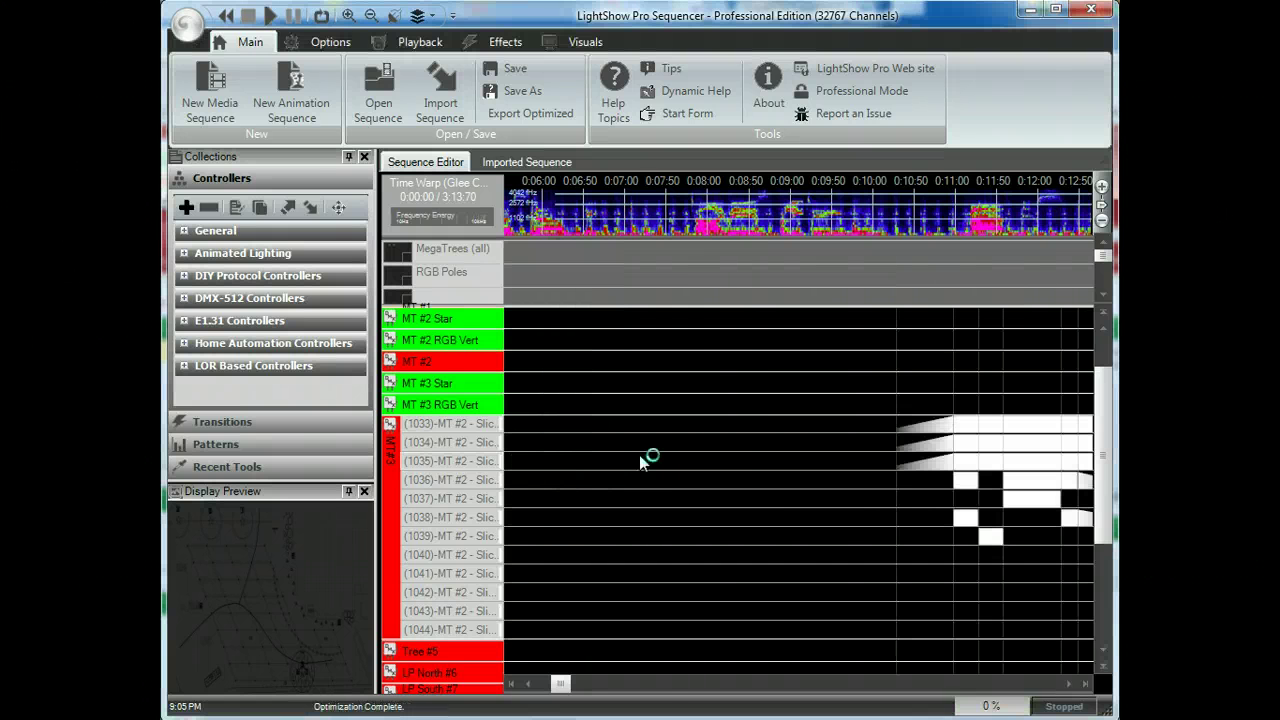
mouse_move(559, 684)
left_mouse_down()
mouse_move(574, 687)
mouse_move(540, 688)
mouse_move(583, 692)
mouse_move(568, 692)
left_mouse_up()
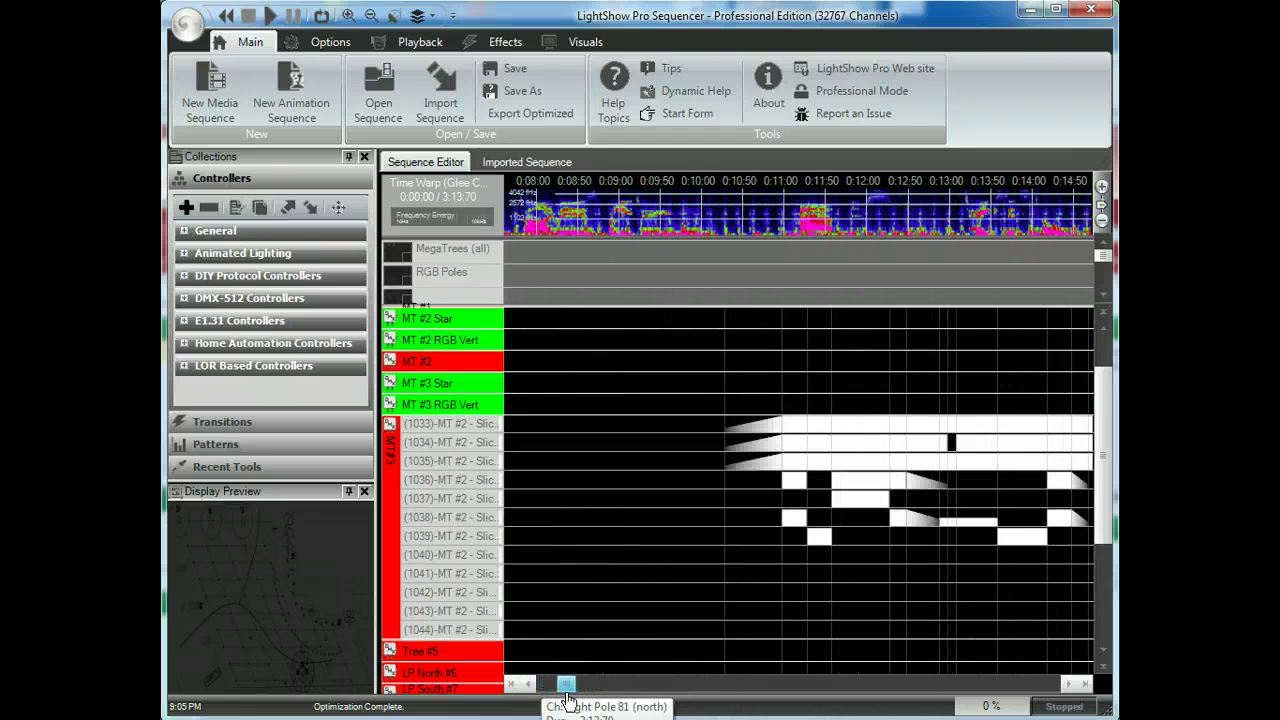
- In the imported sequence, select the Monster 2 Wavey Mouth channel's effects for copying
left_click(527, 162)
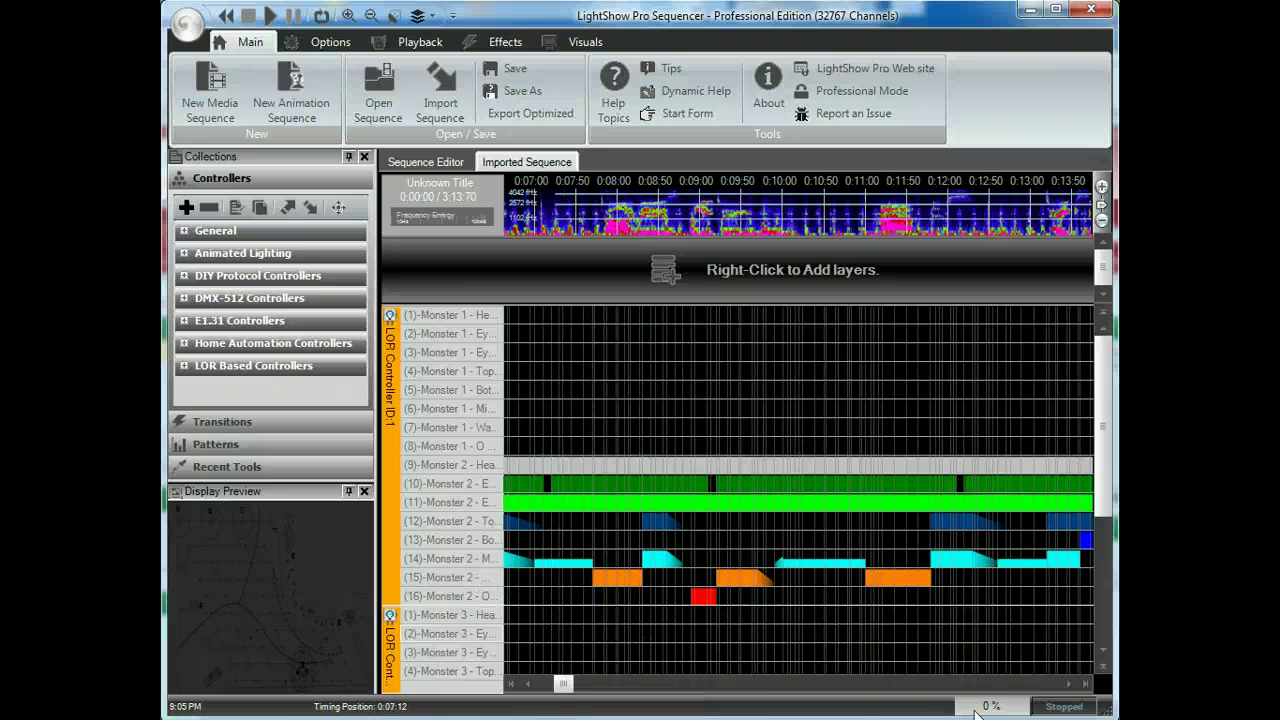
left_click_drag(562, 684, 545, 684)
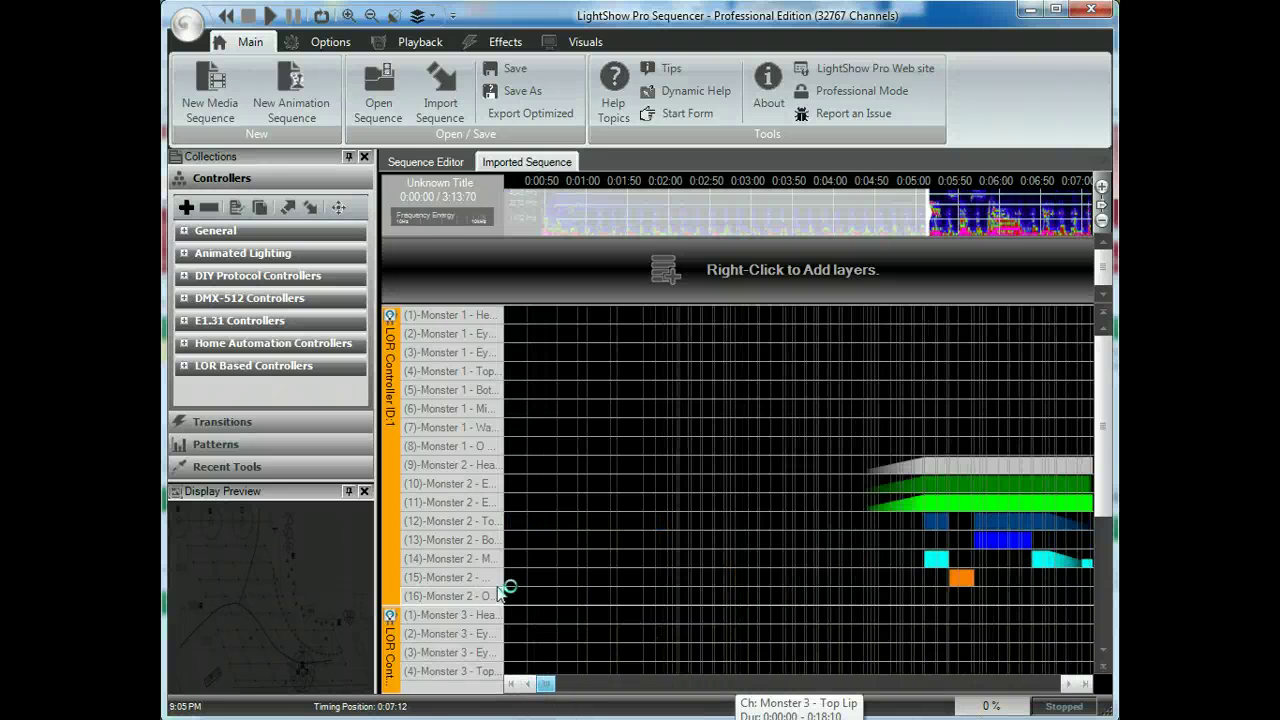
left_click_drag(500, 588, 825, 578)
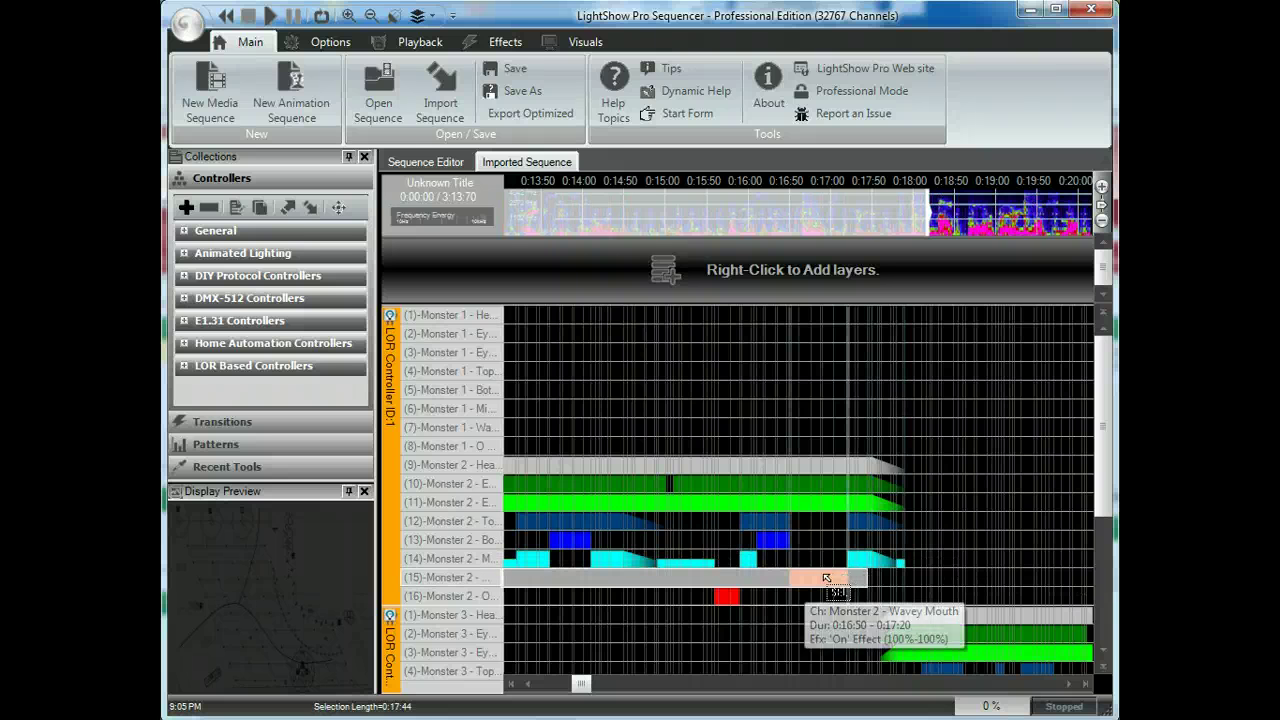
right_click(820, 580)
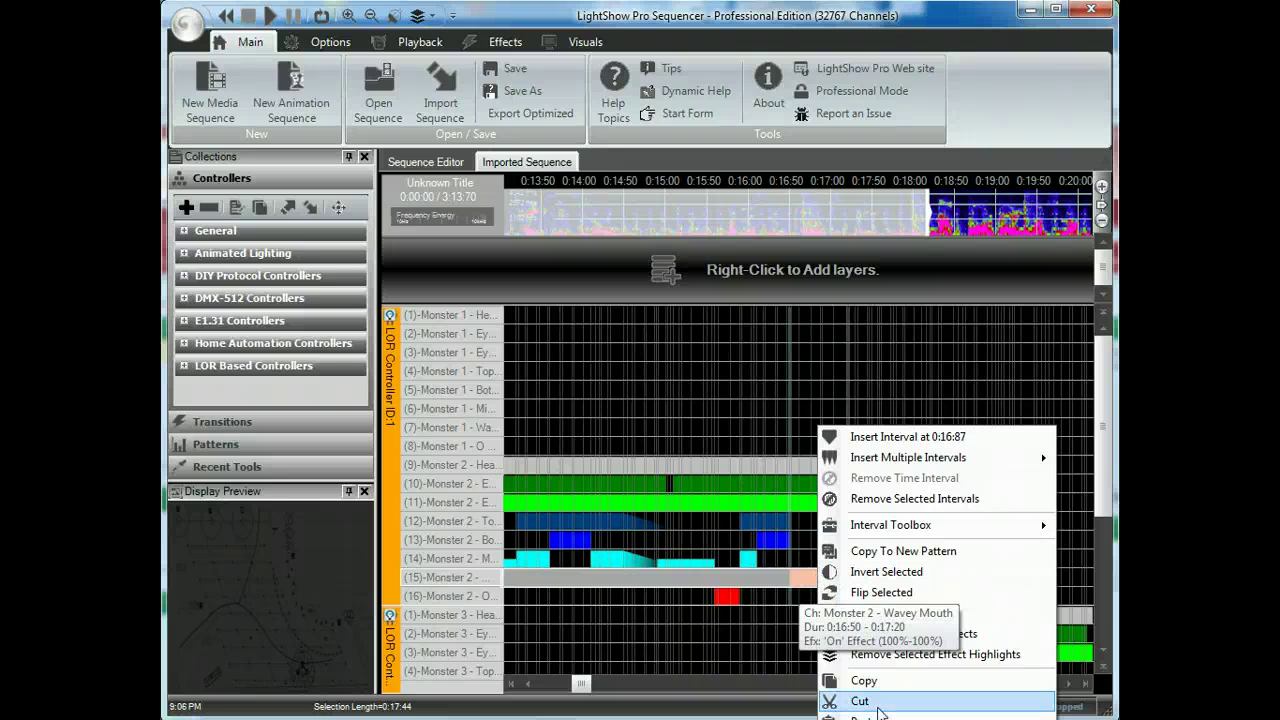
- Copy the mouth effects and return to the new sequence's MT #3 Star and MT #2 RGB Vert rows
left_click(862, 681)
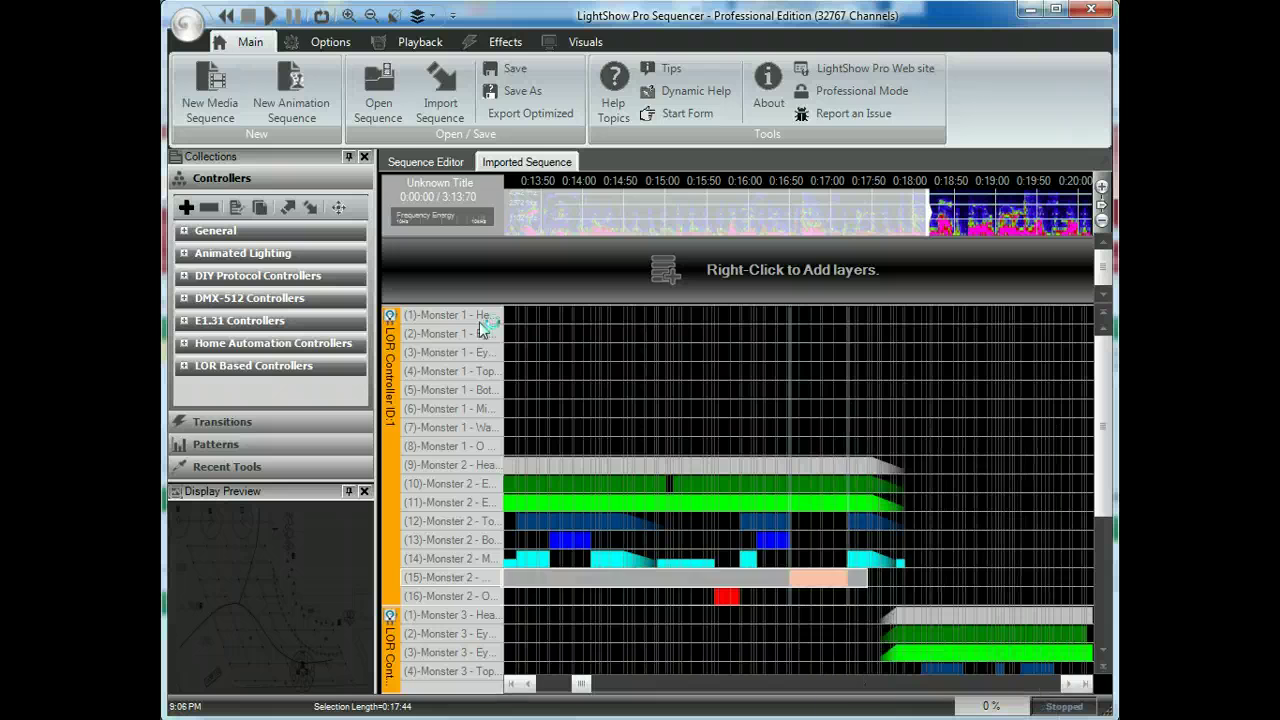
left_click(422, 163)
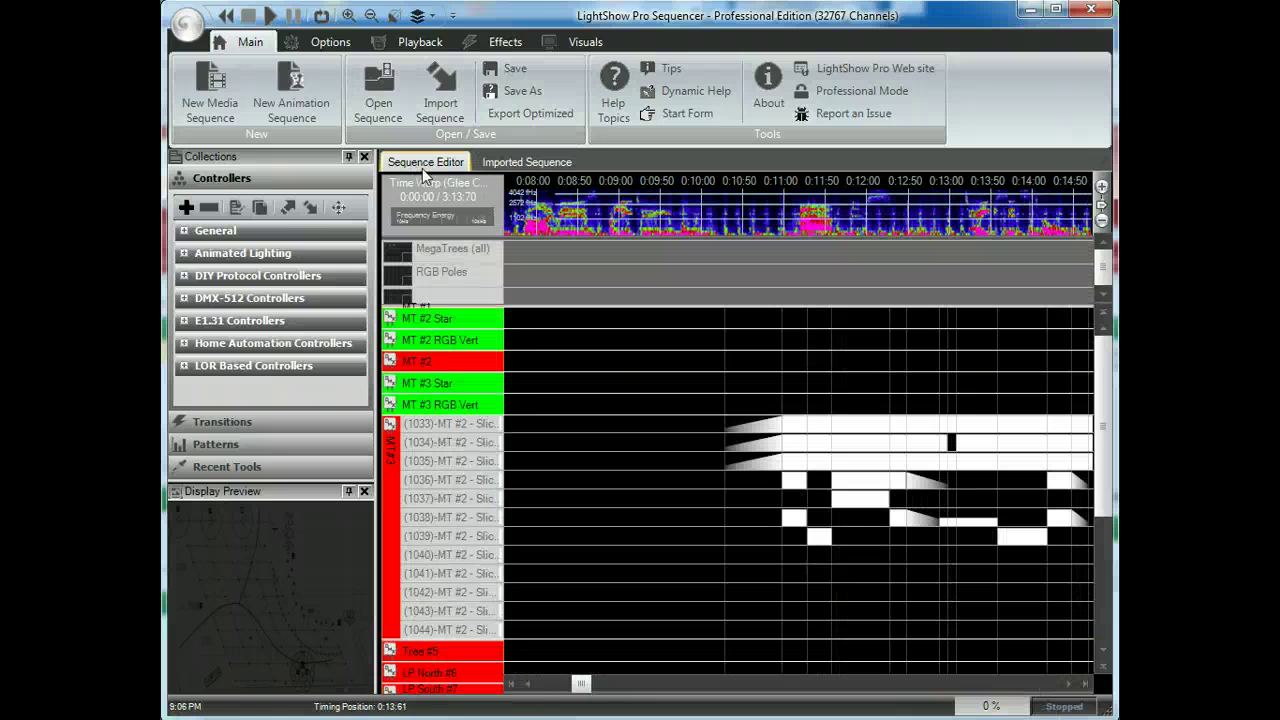
left_click(548, 388)
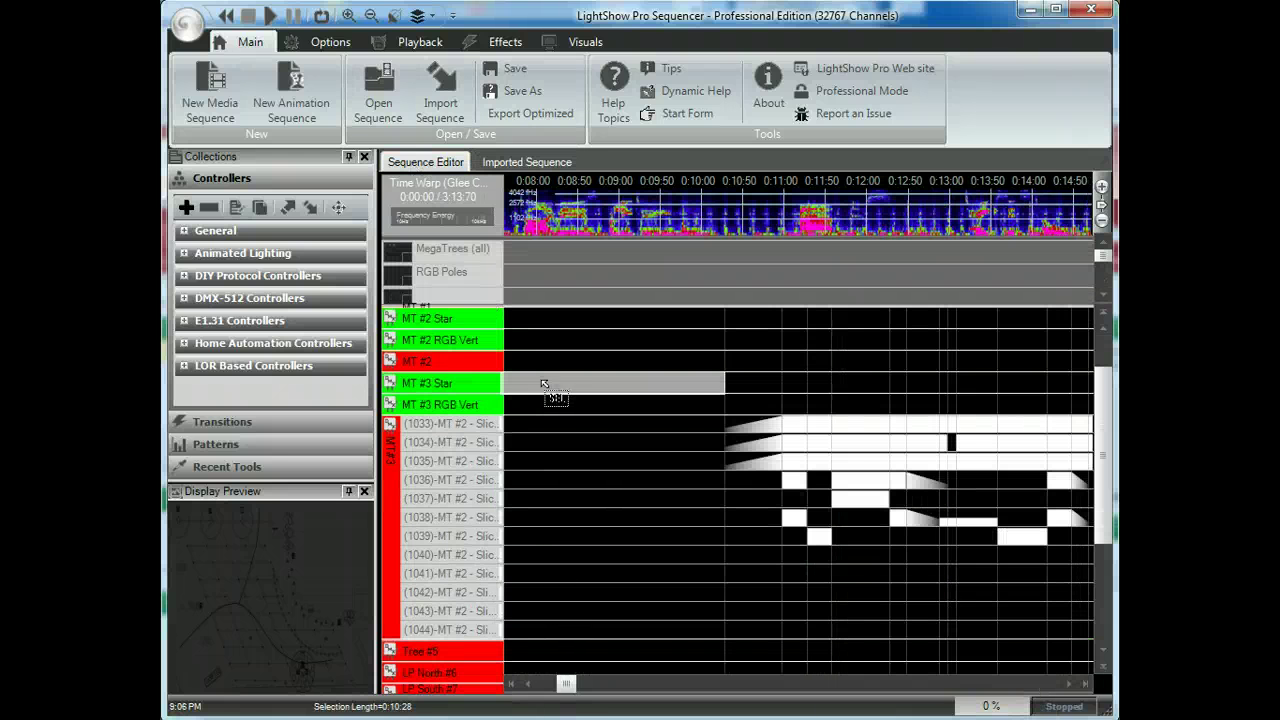
left_click(391, 386)
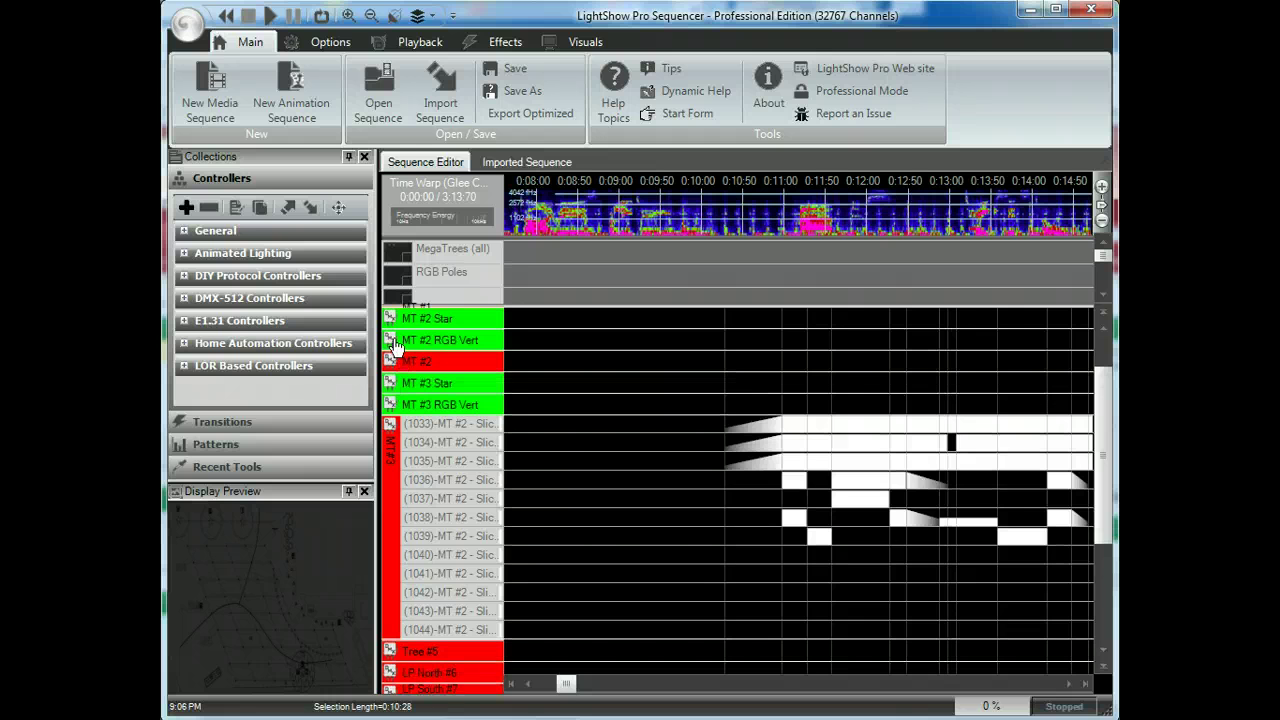
left_click(390, 339)
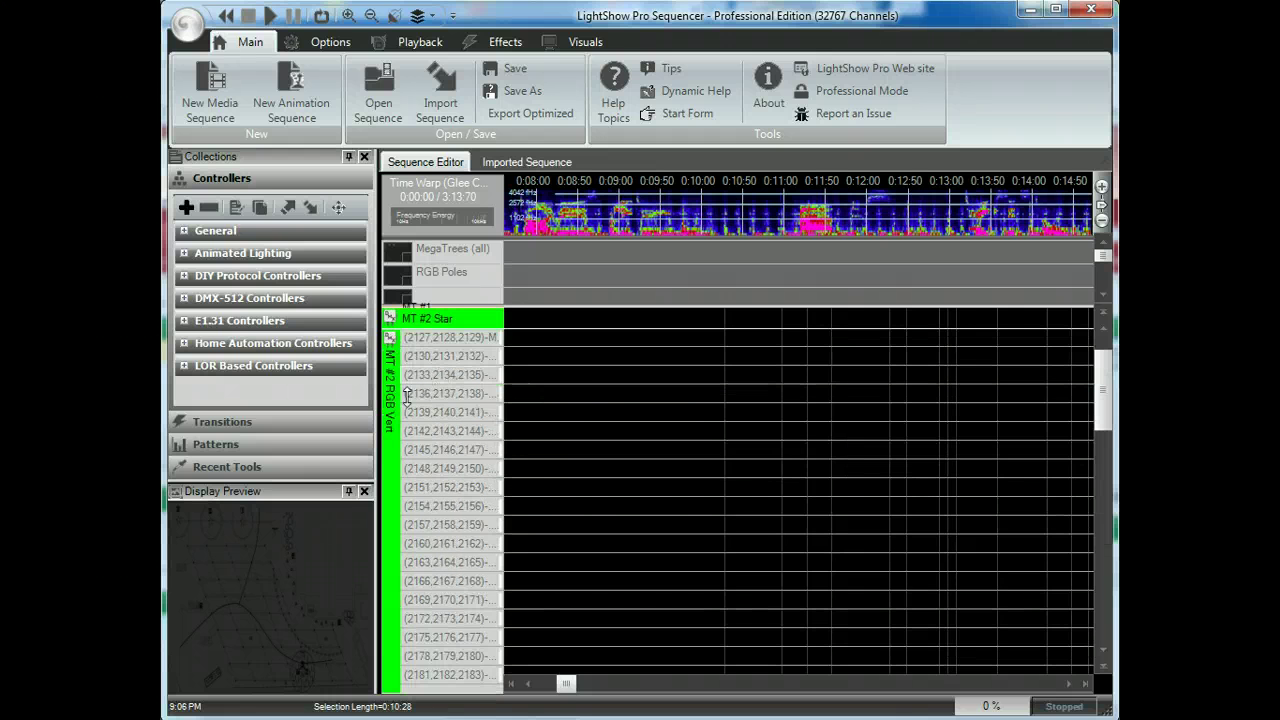
left_click(390, 339)
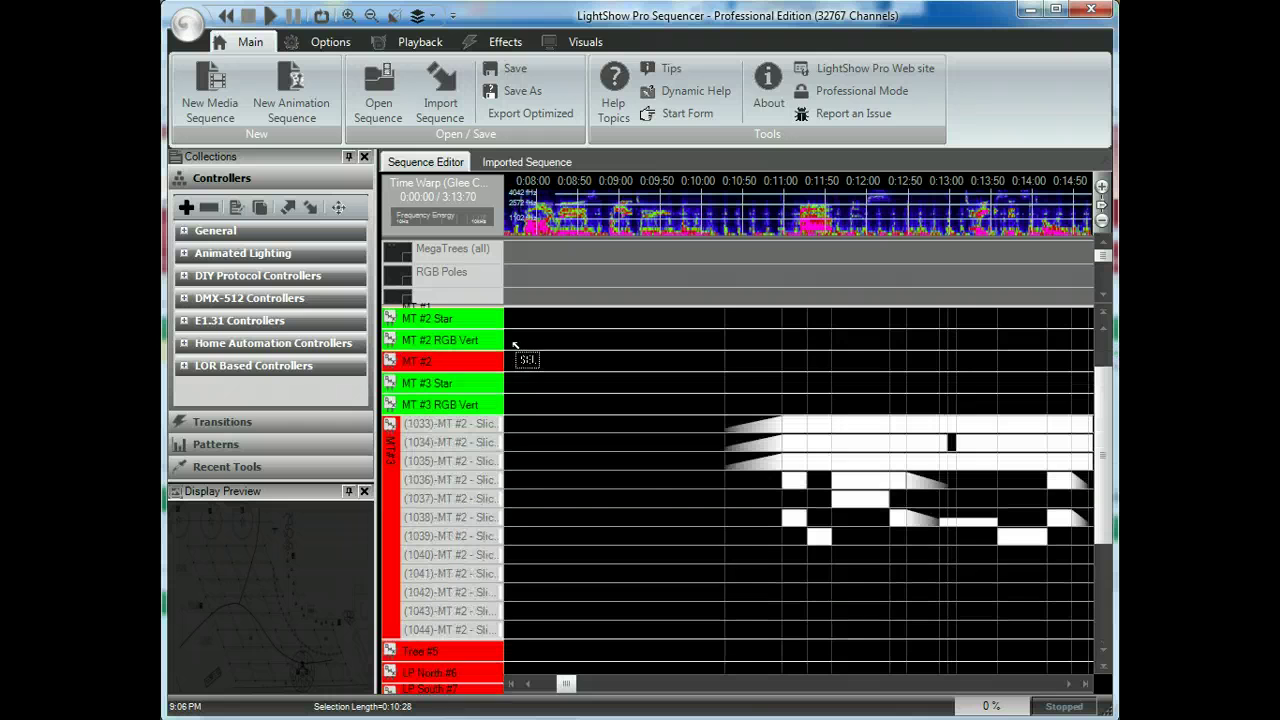
- Paste the mouth effect onto an MT #2 RGB Vert interval using clipboard timings, then expand it
left_click(511, 341)
right_click(511, 343)
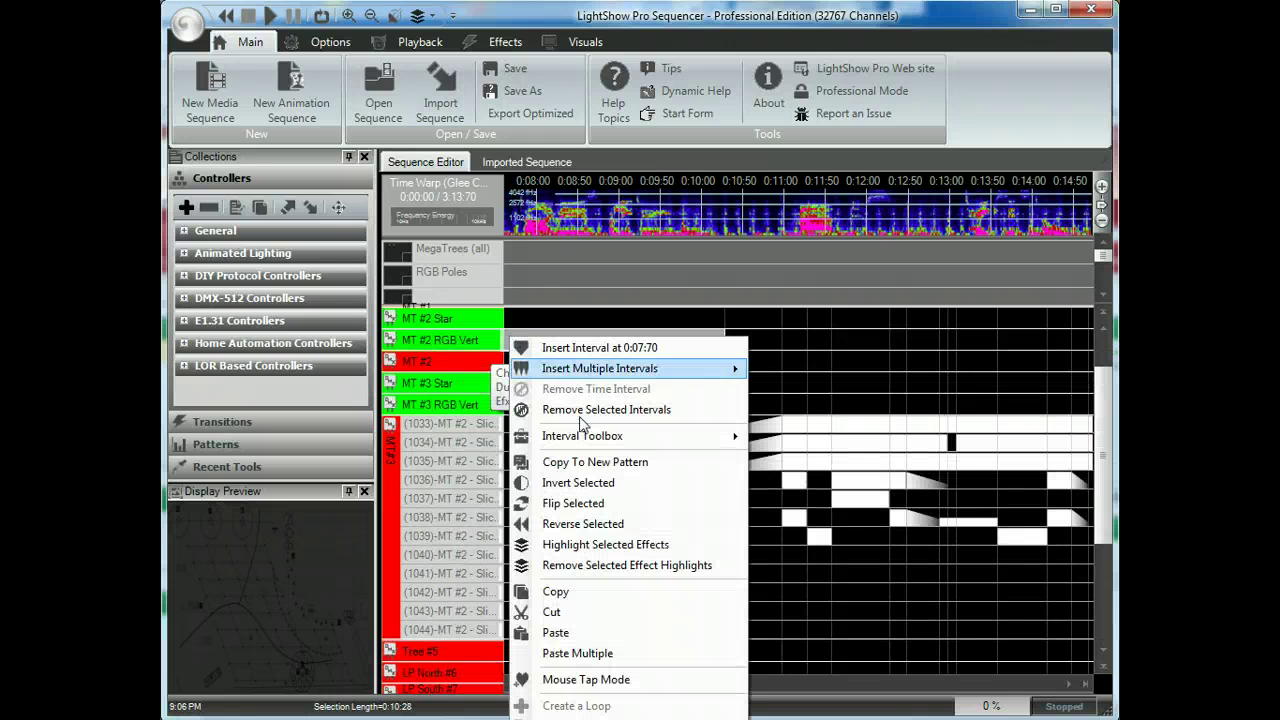
left_click(610, 634)
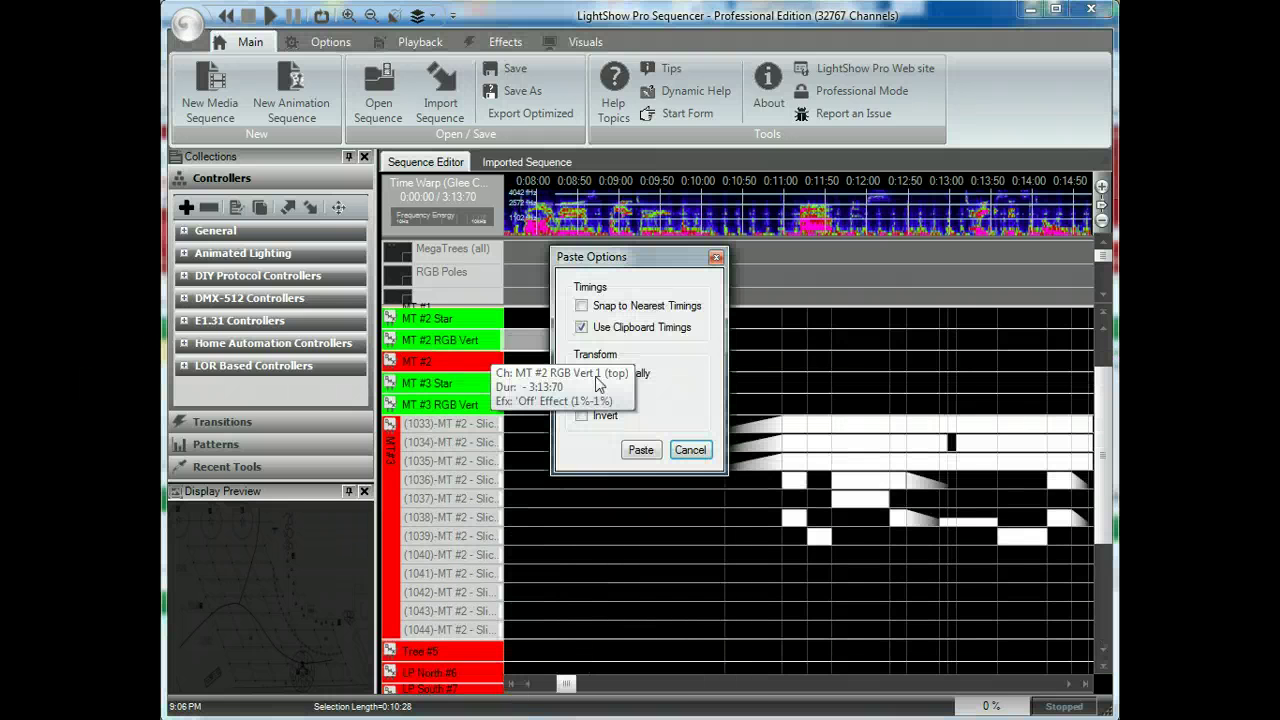
left_click(640, 449)
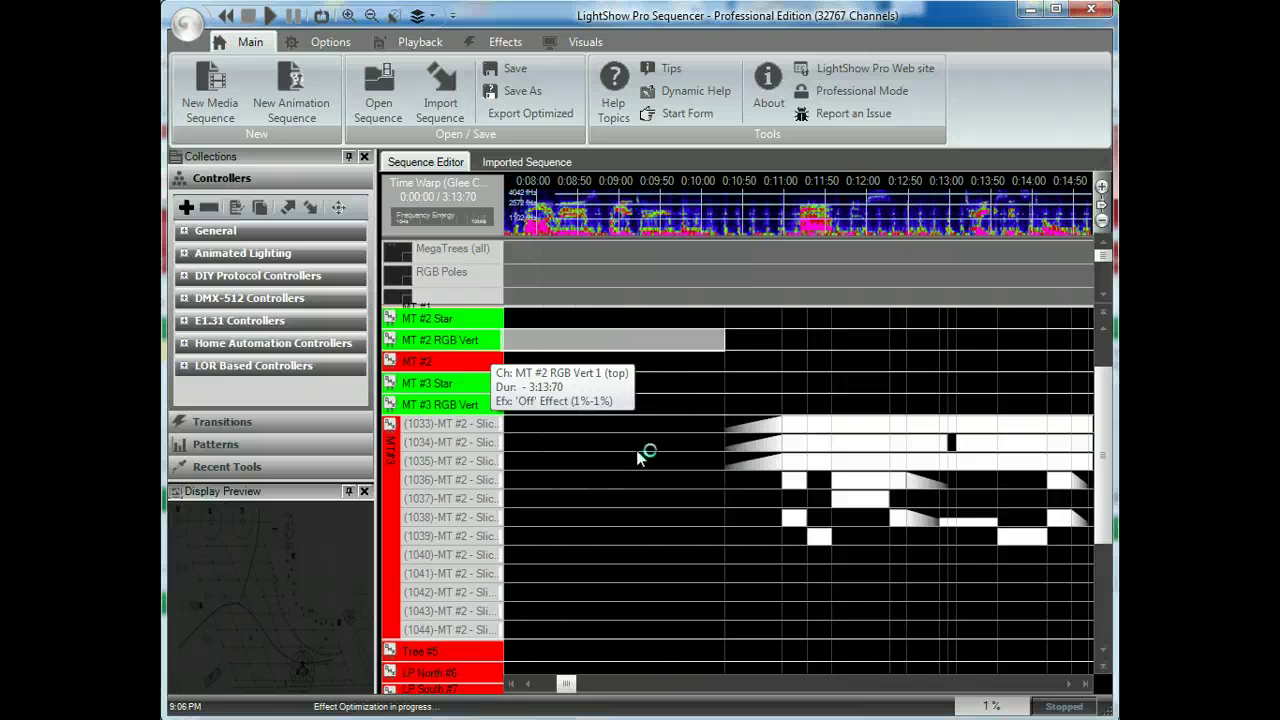
left_click(390, 340)
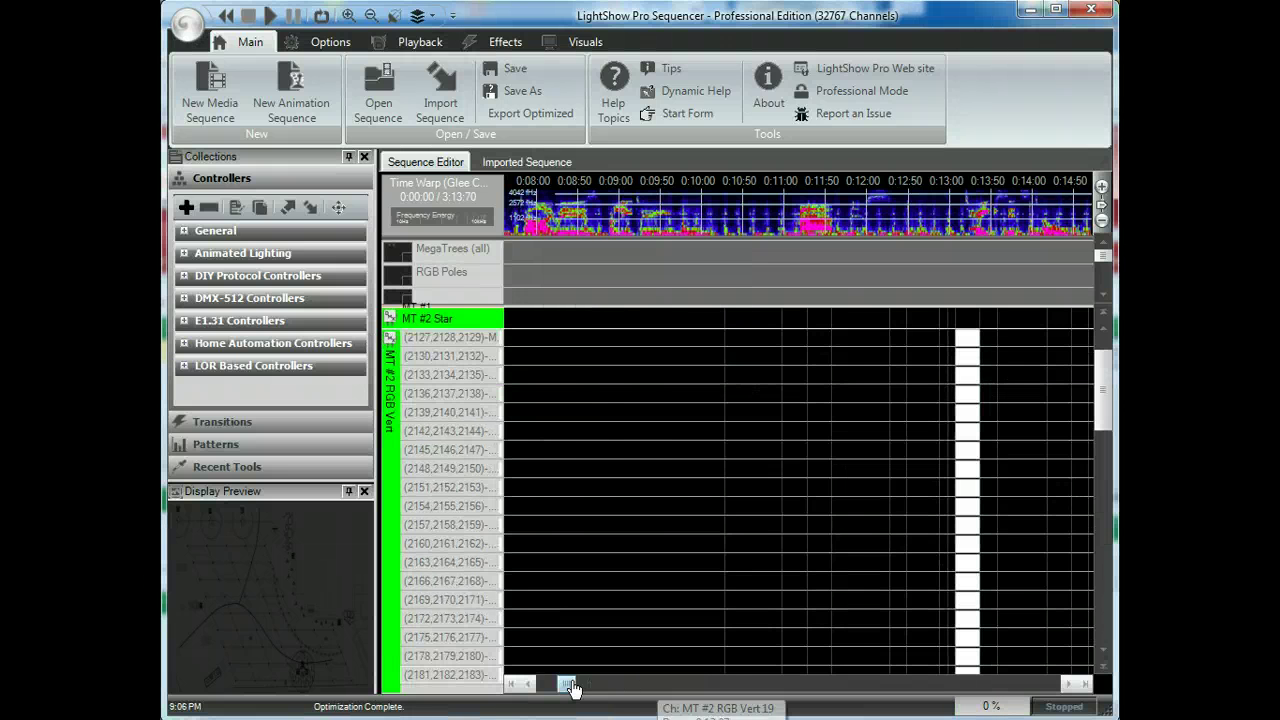
- Scroll the timeline and extend the MT #2 RGB Vert selection up to the 2139–2141 row
left_click_drag(568, 685, 577, 686)
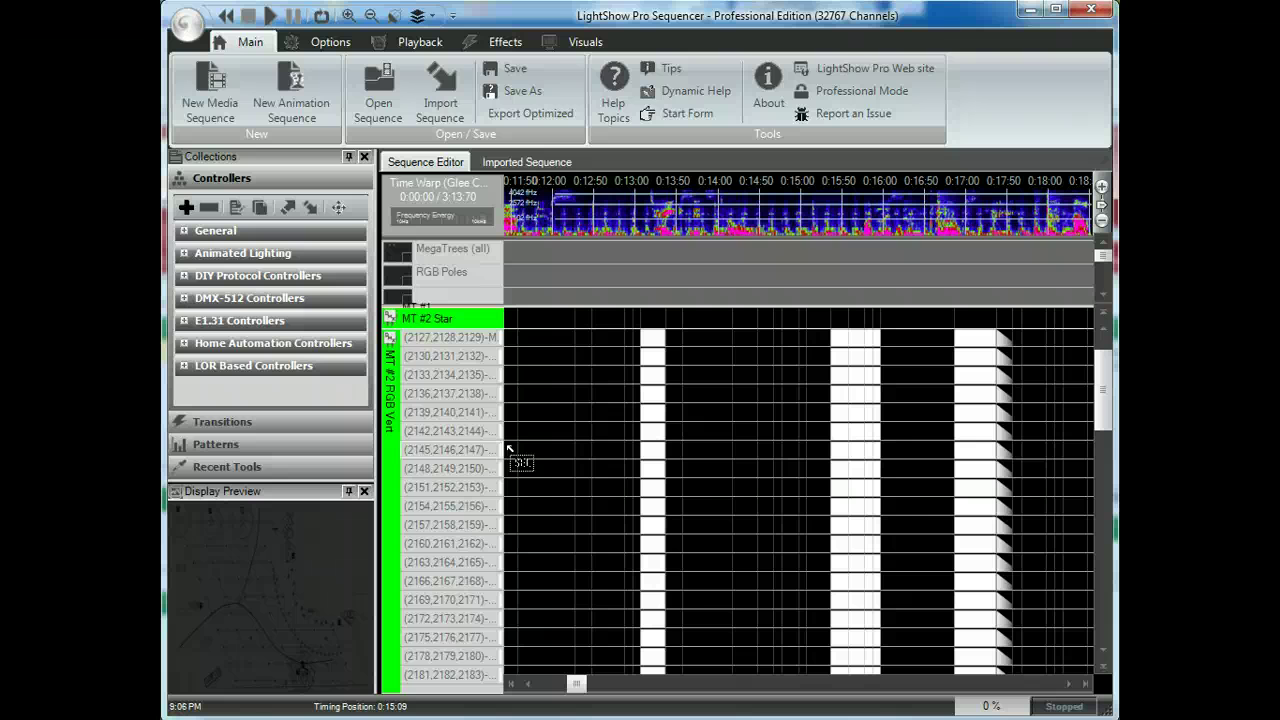
left_click_drag(509, 449, 479, 424)
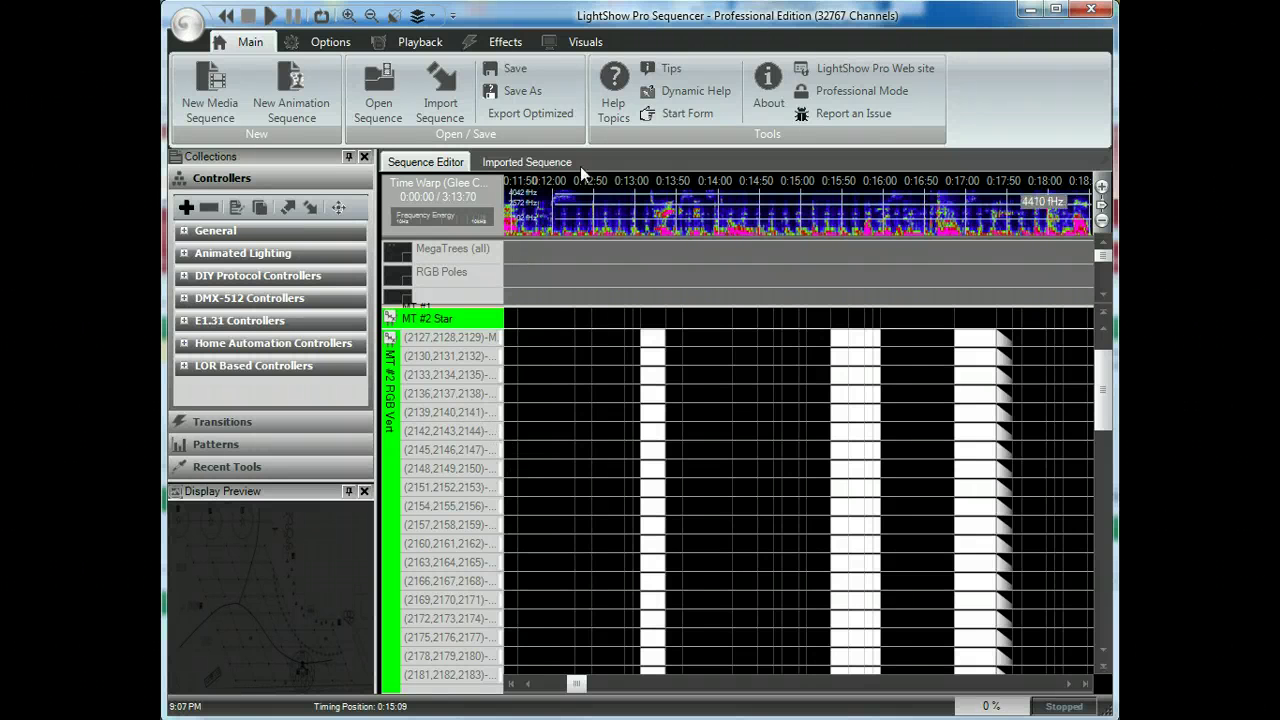
- Back in the imported sequence, reveal Export to LOR S2 Sequence in the file menu's Export list
left_click(550, 166)
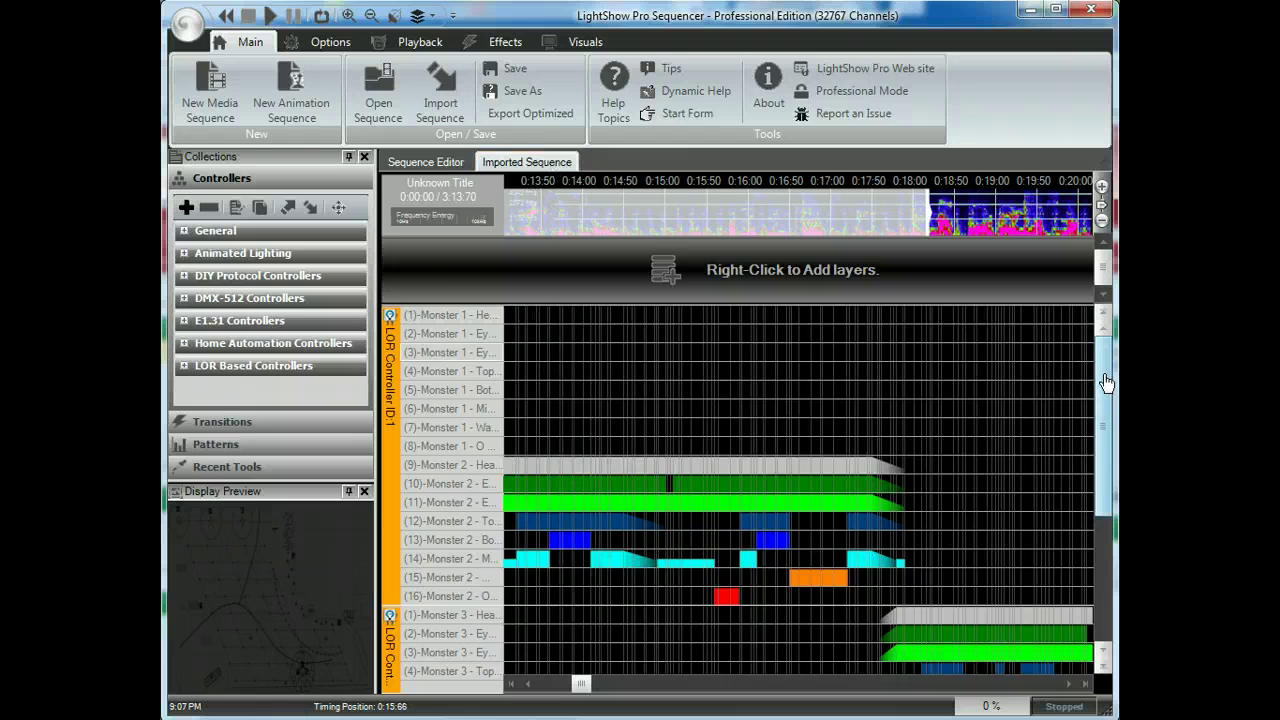
left_click_drag(1104, 384, 1102, 338)
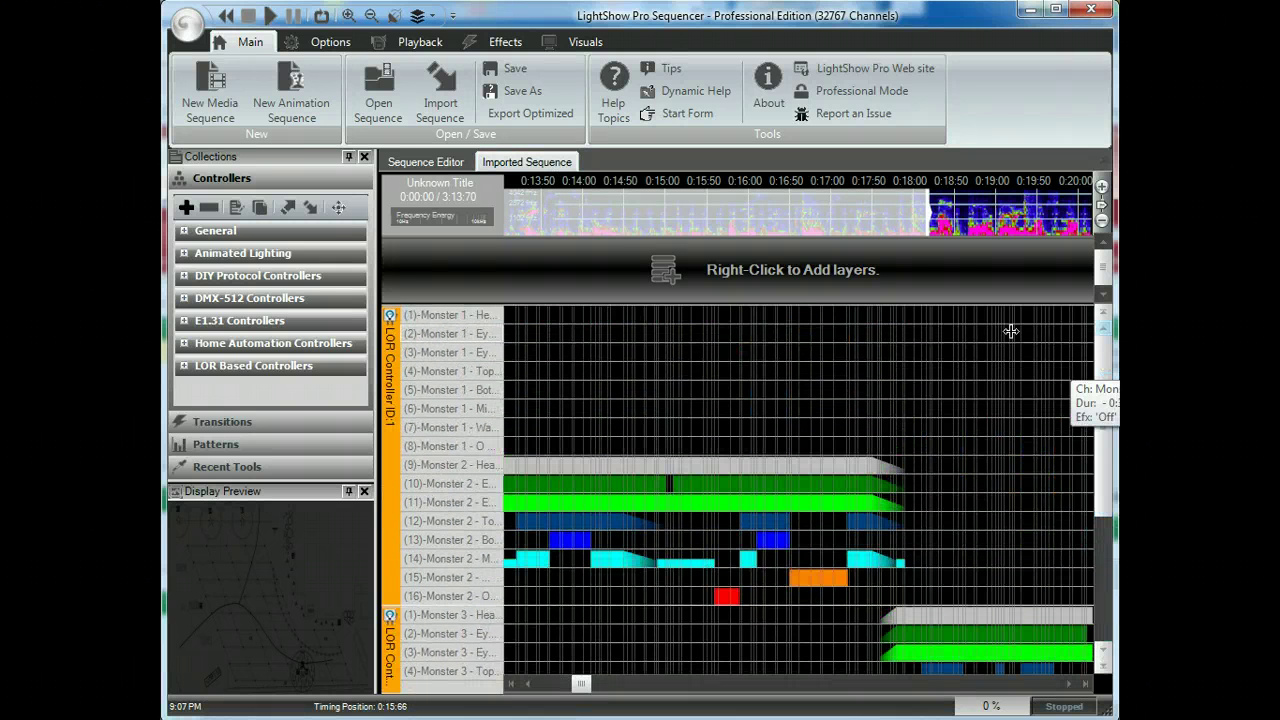
left_click(185, 25)
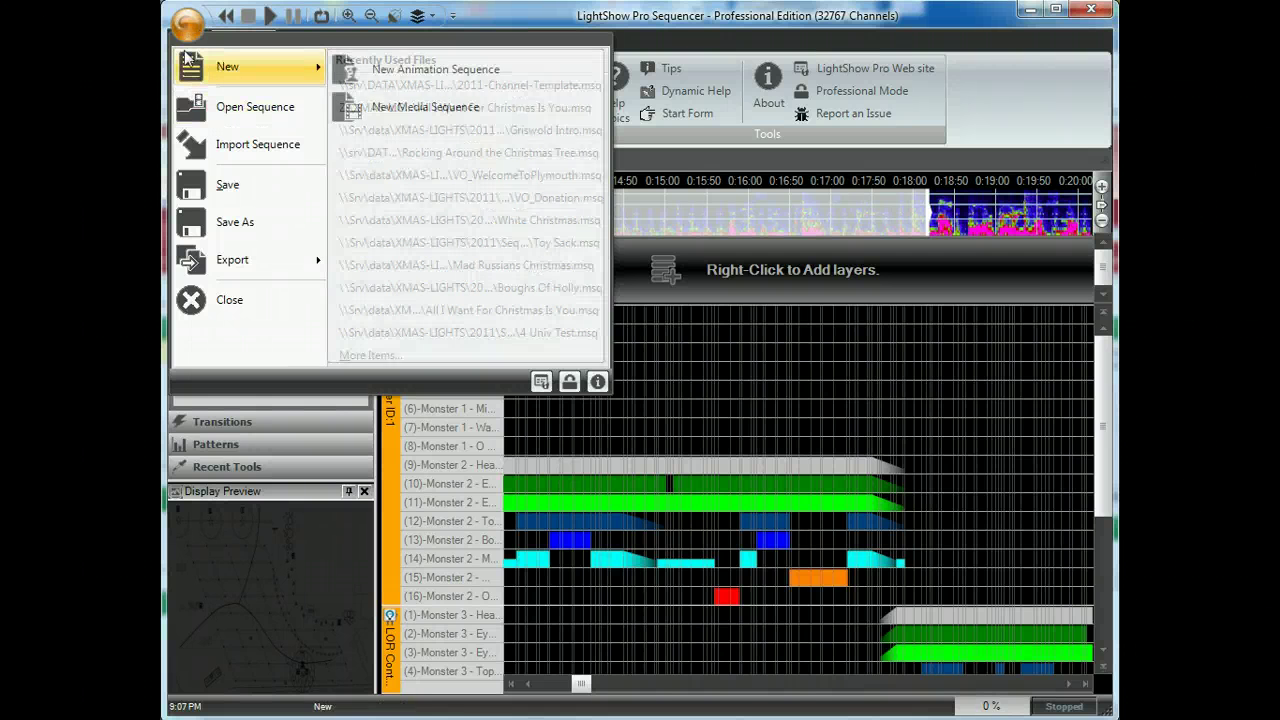
left_click(380, 88)
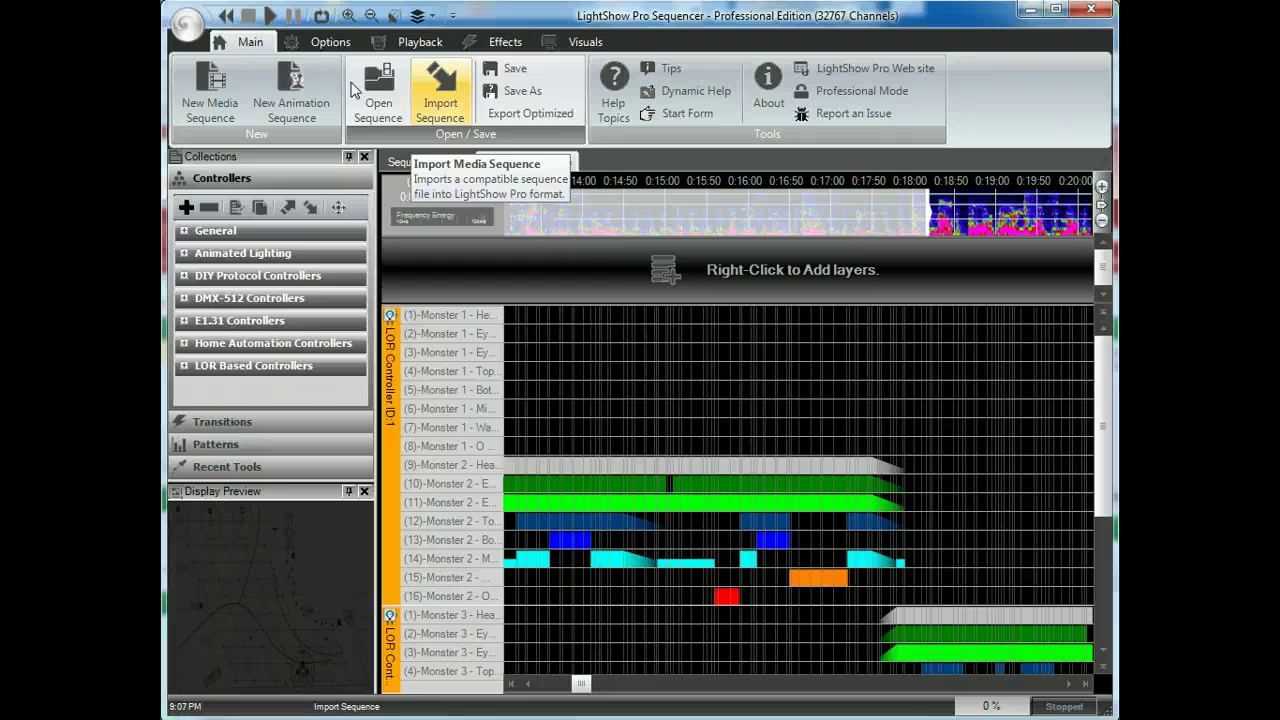
left_click(188, 27)
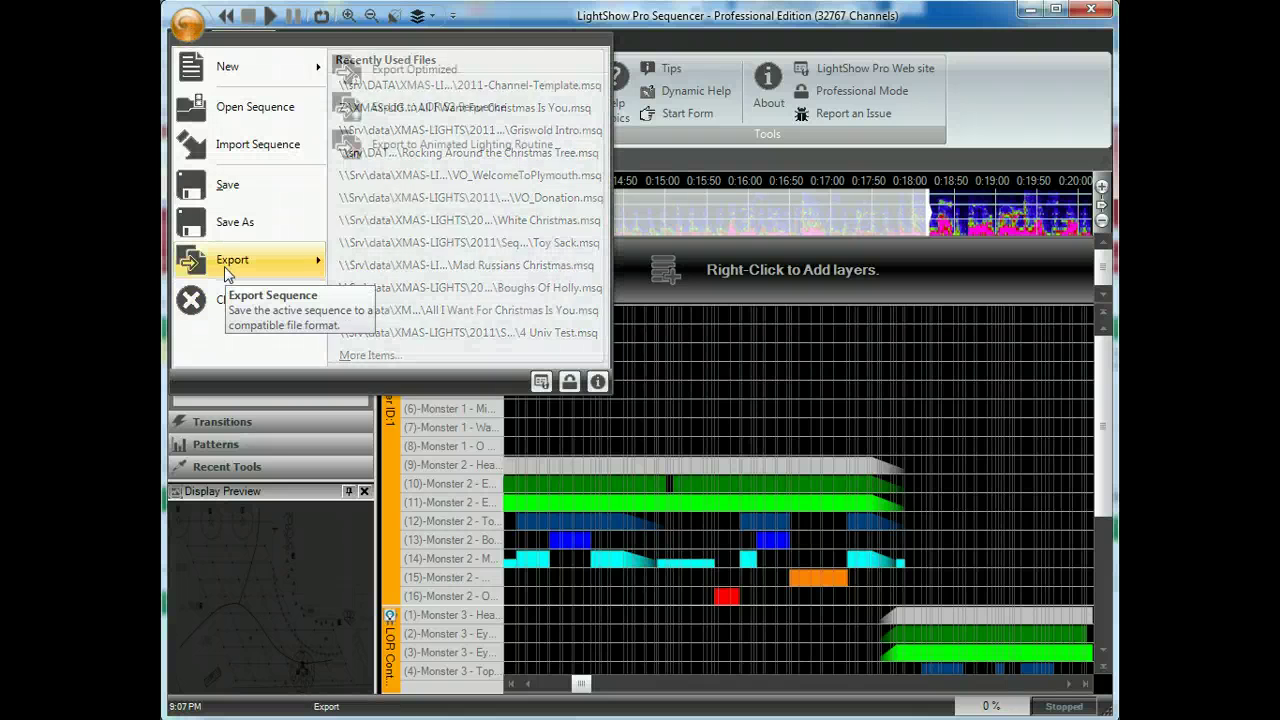
mouse_move(230, 268)
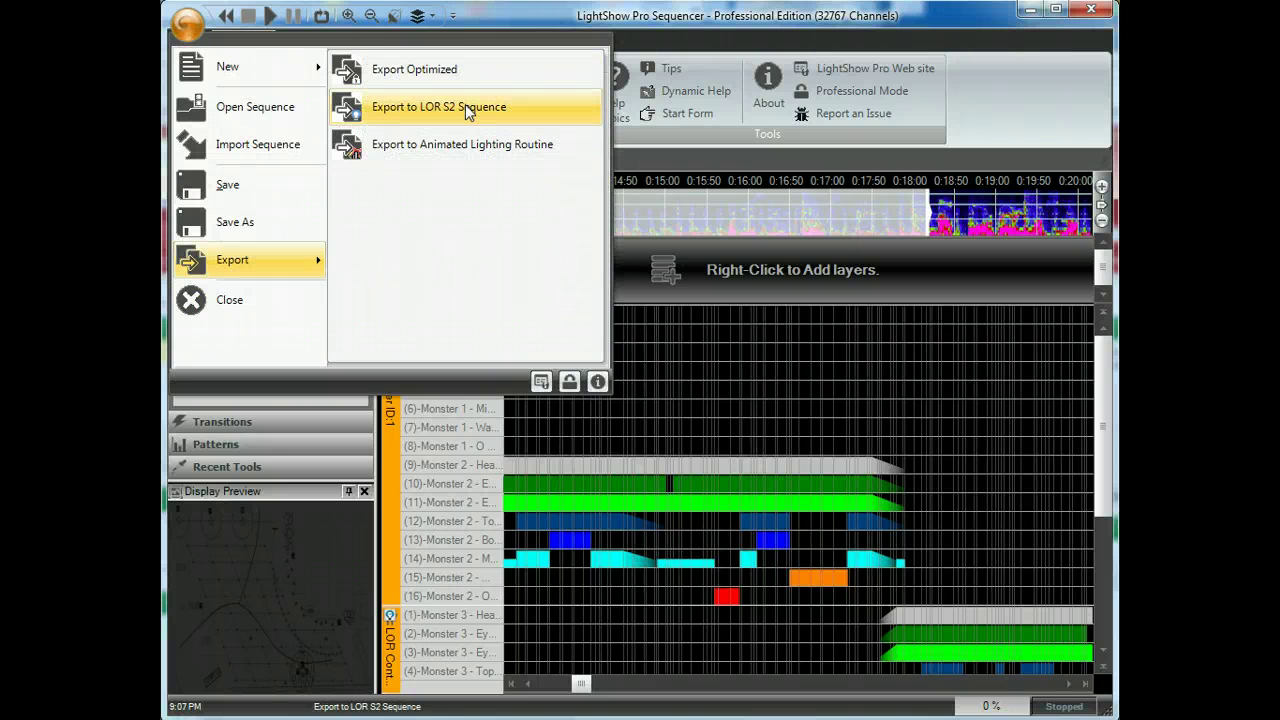